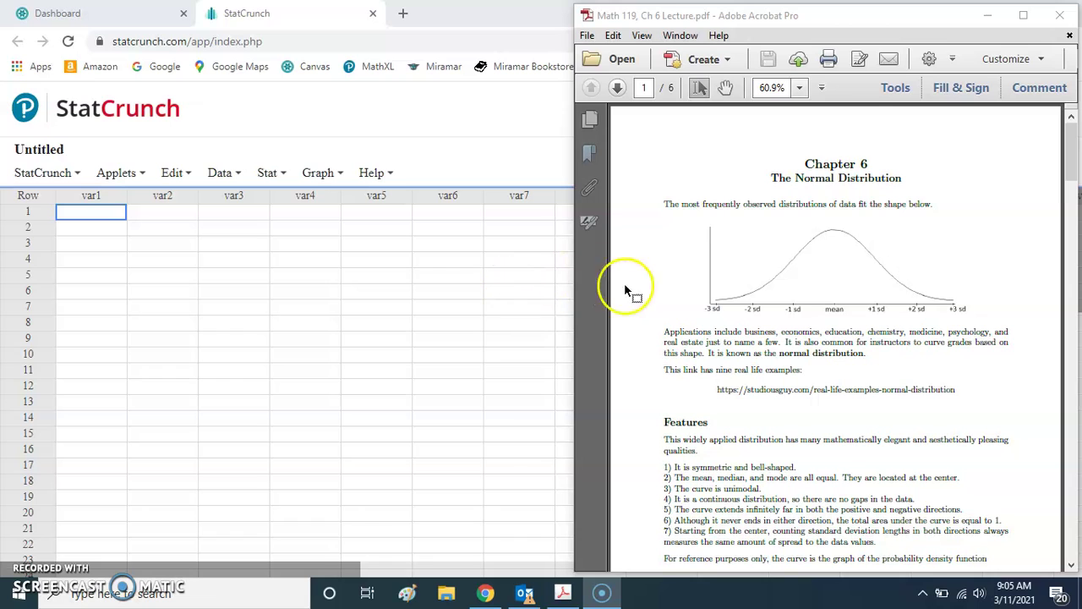
Go through the Chapter 6 lecture PDF to the z-table probability exercises of Practice 3 on page 3
left_click(641, 301)
scroll(636, 319, "down", 10)
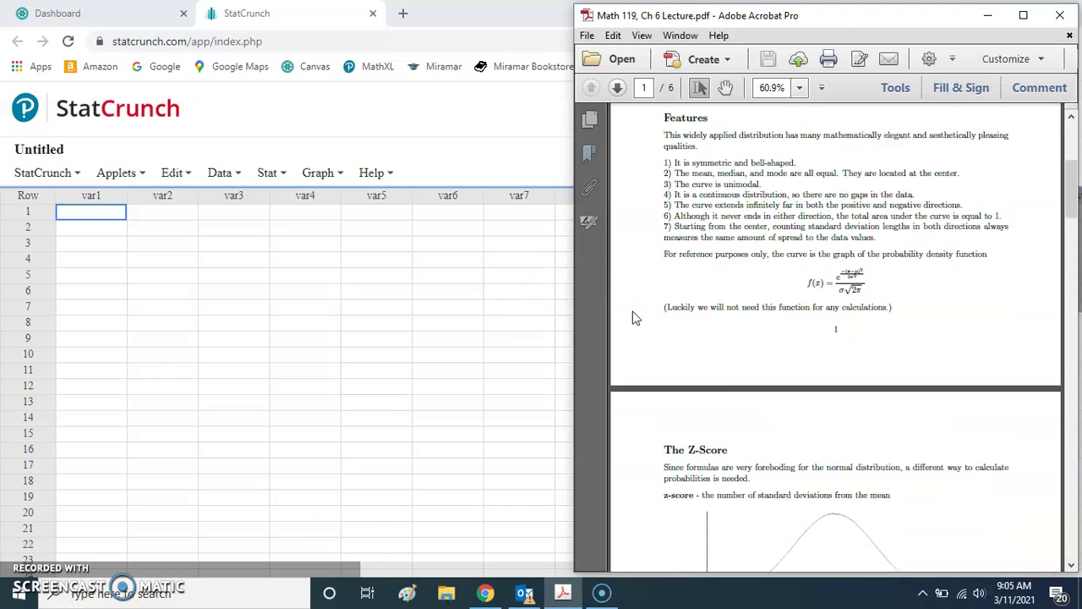
scroll(634, 316, "down", 3)
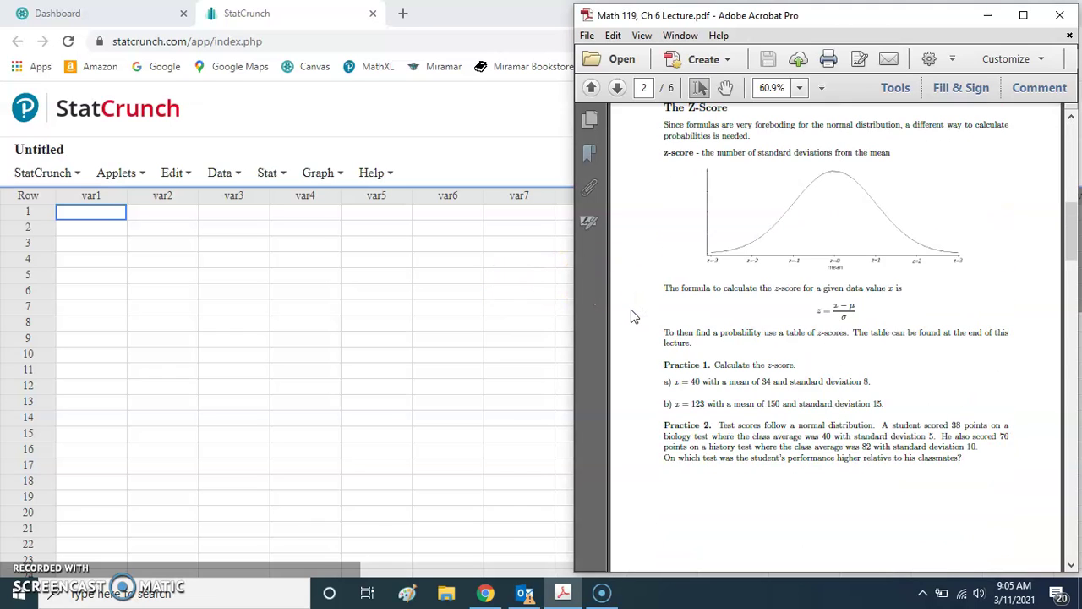
scroll(631, 312, "down", 3)
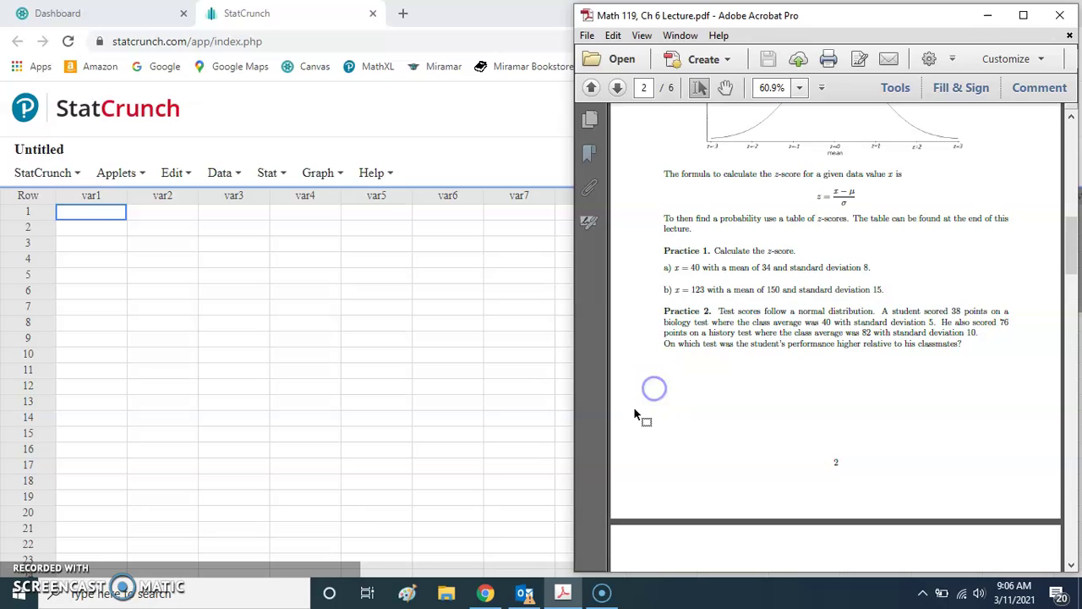
scroll(638, 416, "down", 5)
scroll(638, 415, "down", 2)
left_click(631, 372)
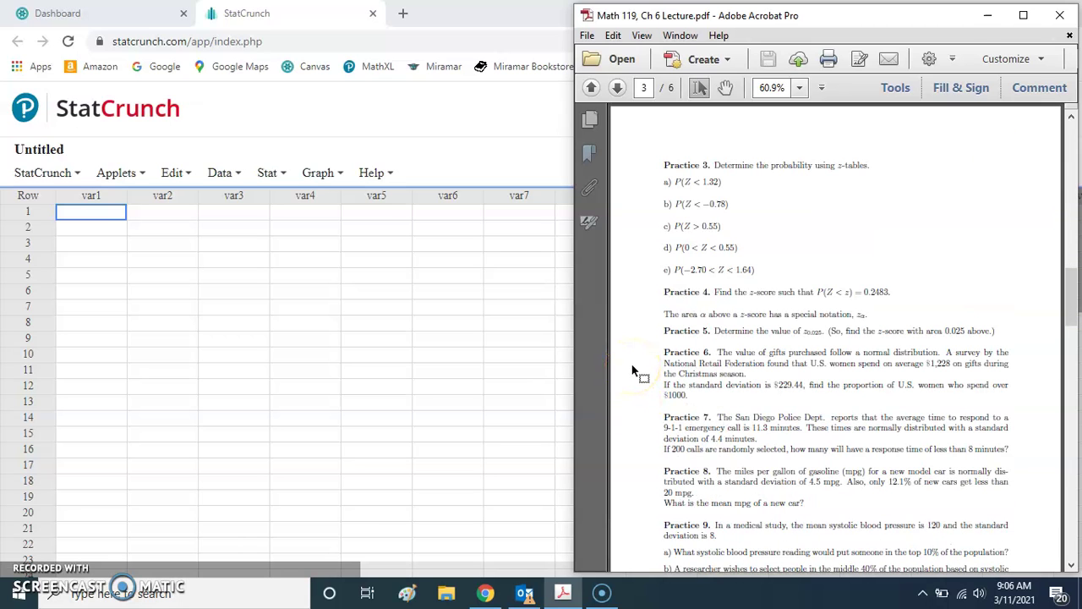
Open the Normal calculator in StatCrunch, resize its window and place it beside the lecture PDF
left_click(267, 172)
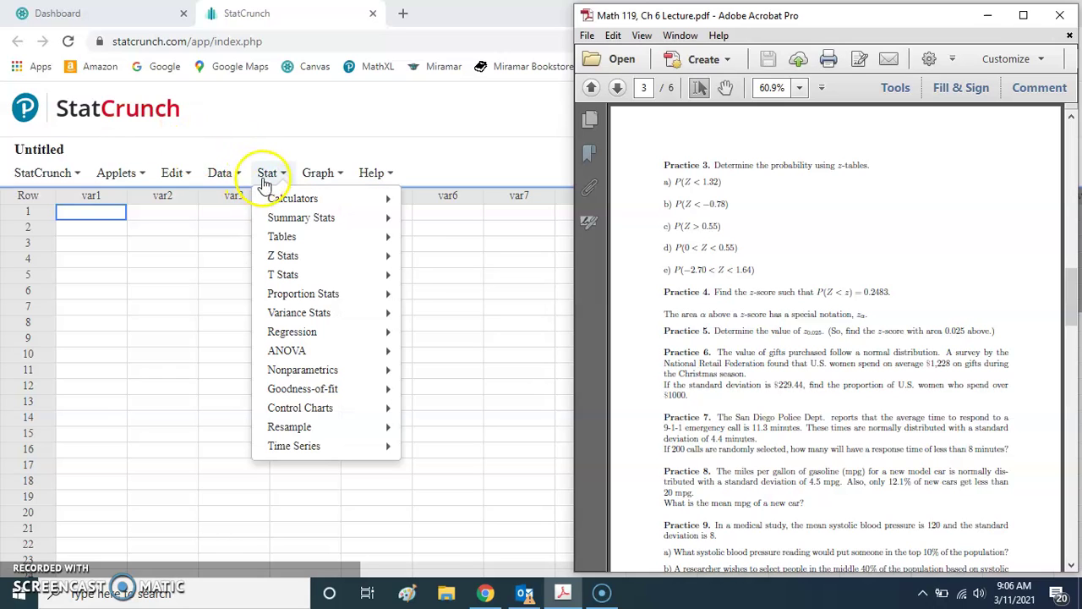
left_click(667, 194)
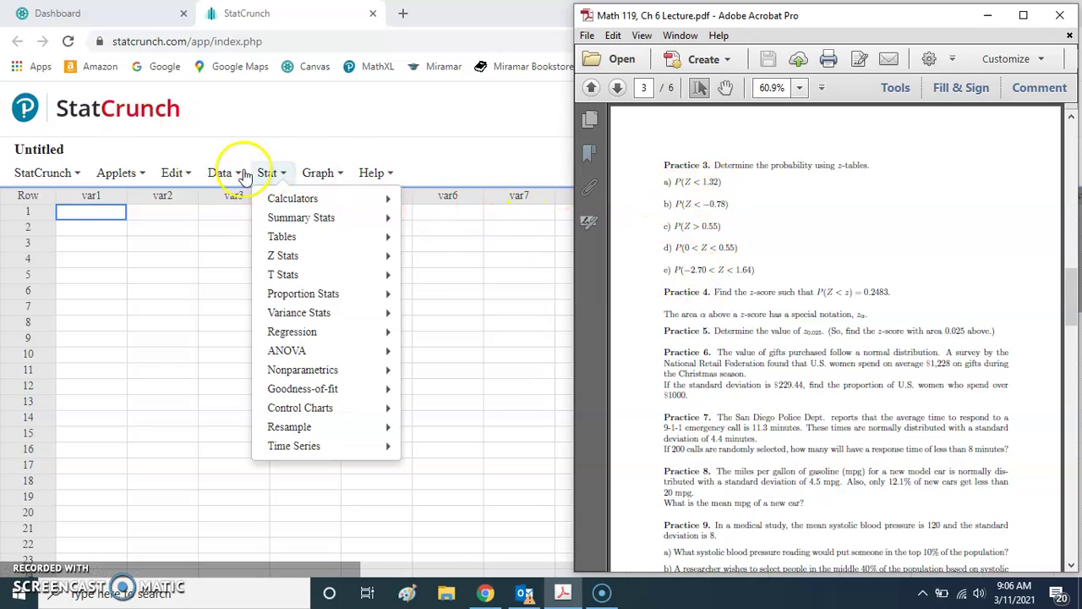
mouse_move(330, 200)
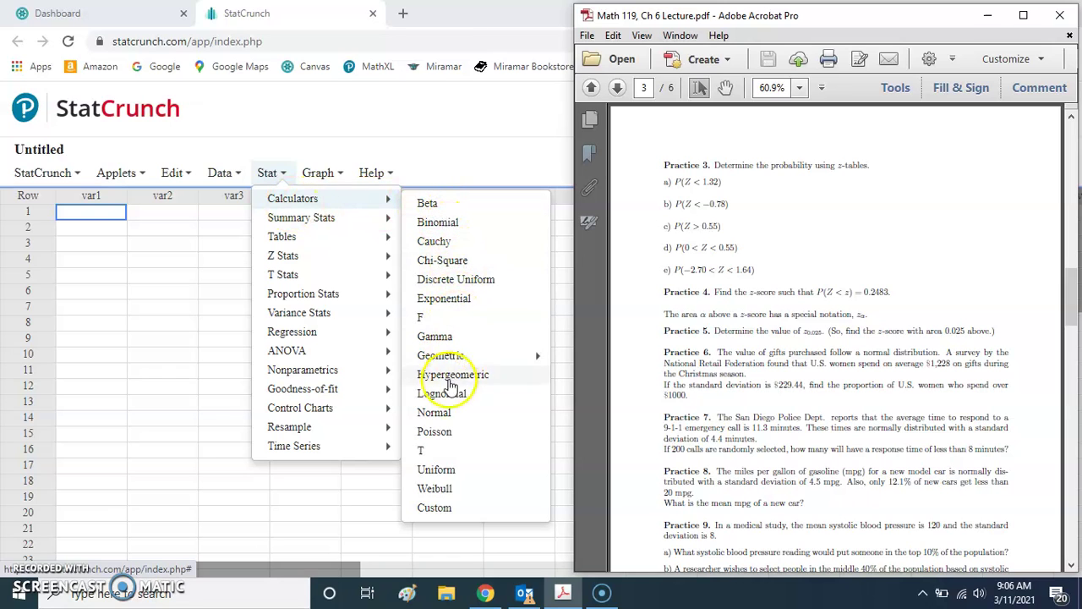
left_click(436, 412)
left_click_drag(912, 174, 352, 104)
left_click_drag(471, 502, 563, 457)
left_click(562, 592)
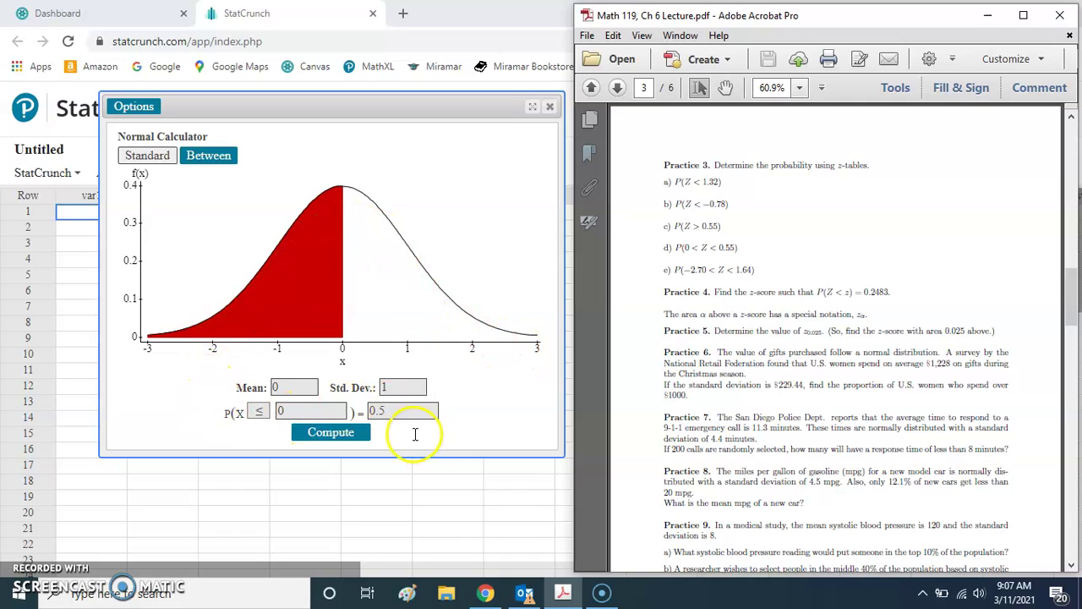
Compute the probability that X is less than or equal to 1.32, with mean 0 and standard deviation 1
left_click(289, 386)
left_click(411, 385)
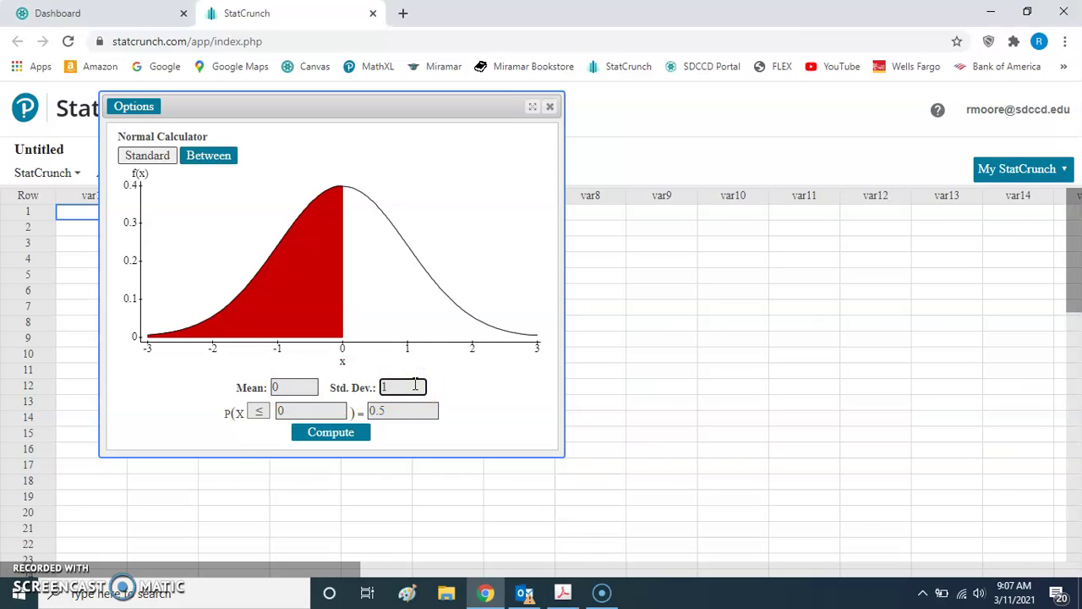
left_click(500, 391)
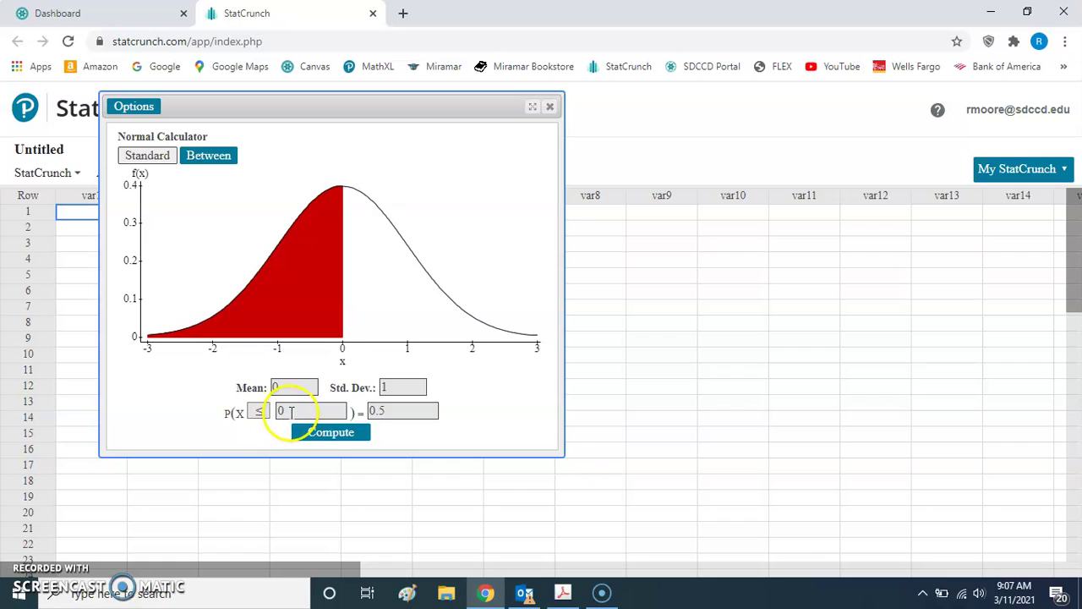
left_click(258, 413)
left_click(259, 426)
left_click(289, 412)
key("BackSpace")
type("1.72")
left_click(328, 434)
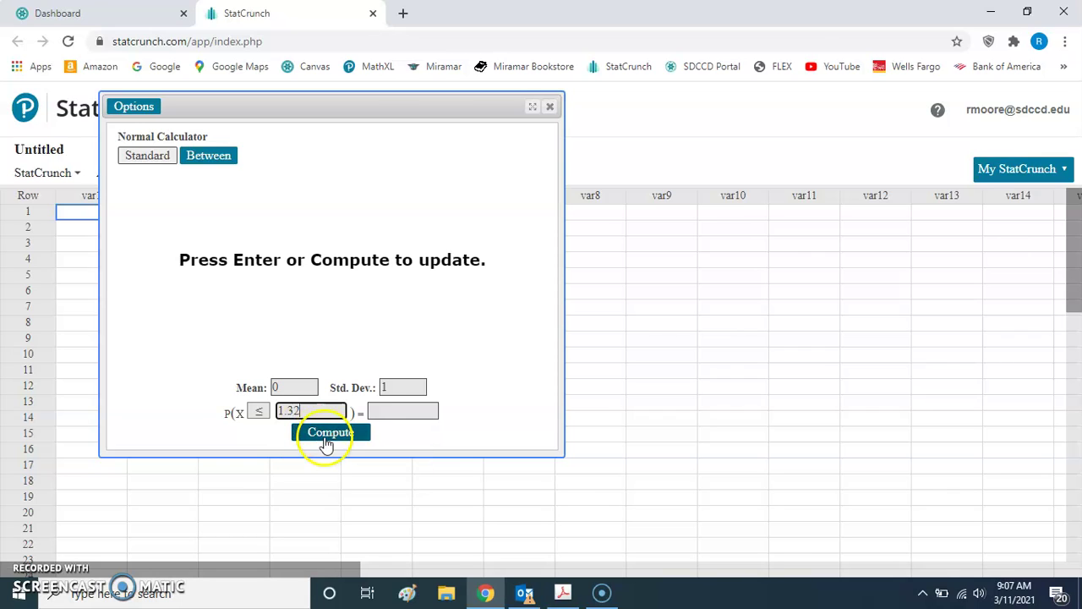
left_click(388, 419)
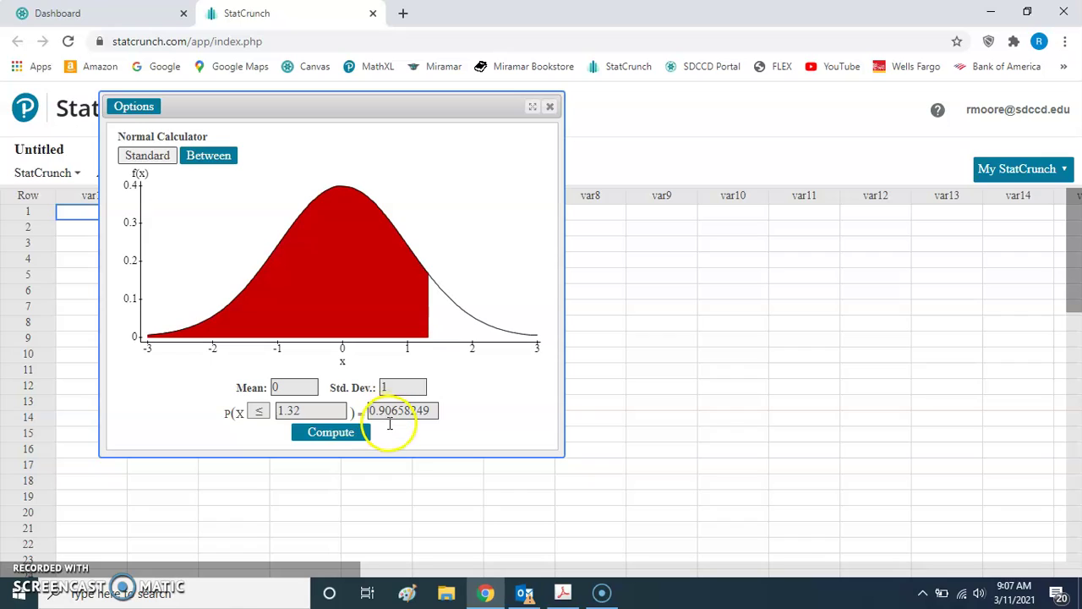
left_click_drag(389, 419, 400, 424)
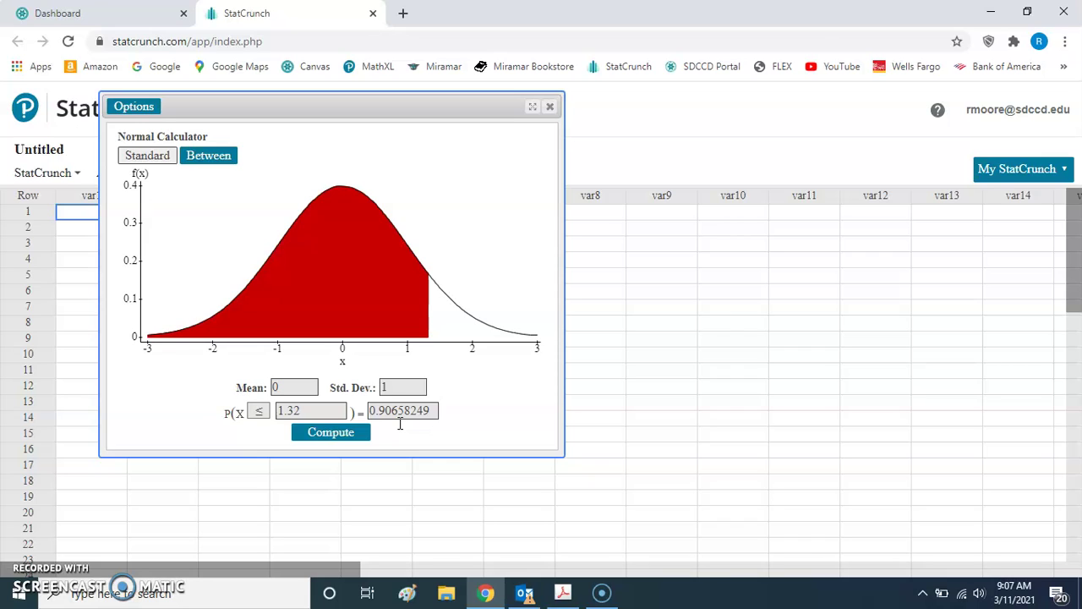
left_click(277, 413)
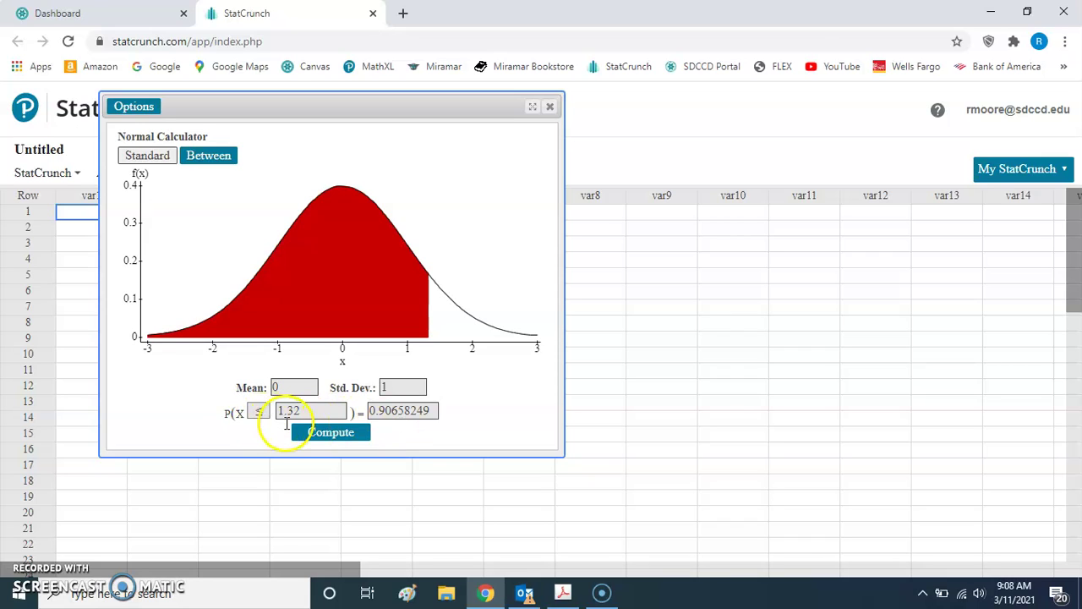
left_click(415, 425)
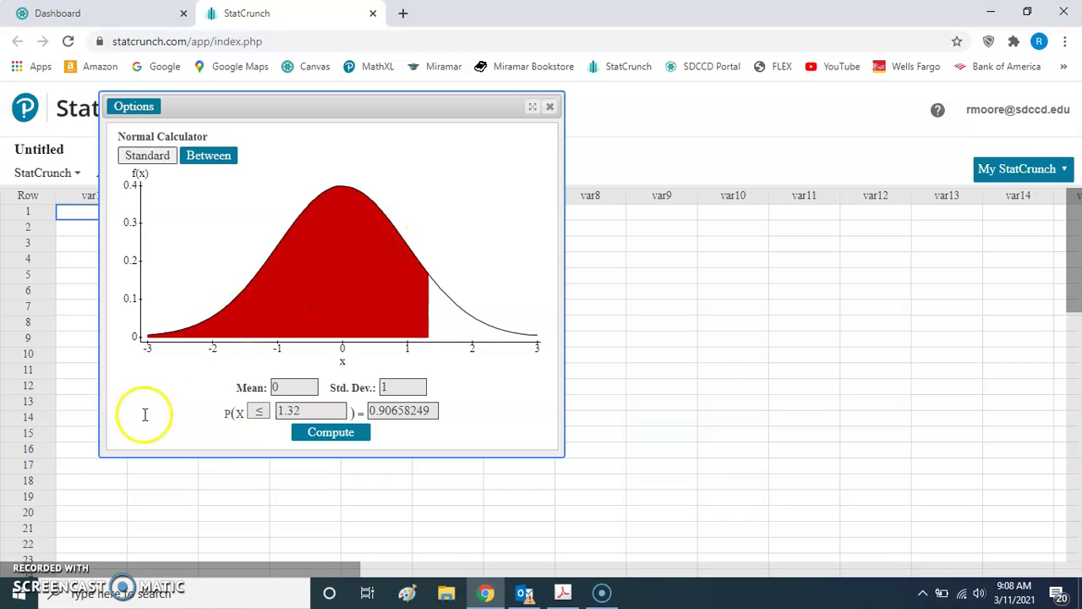
left_click(241, 423)
left_click(241, 423)
left_click(242, 422)
left_click(263, 422)
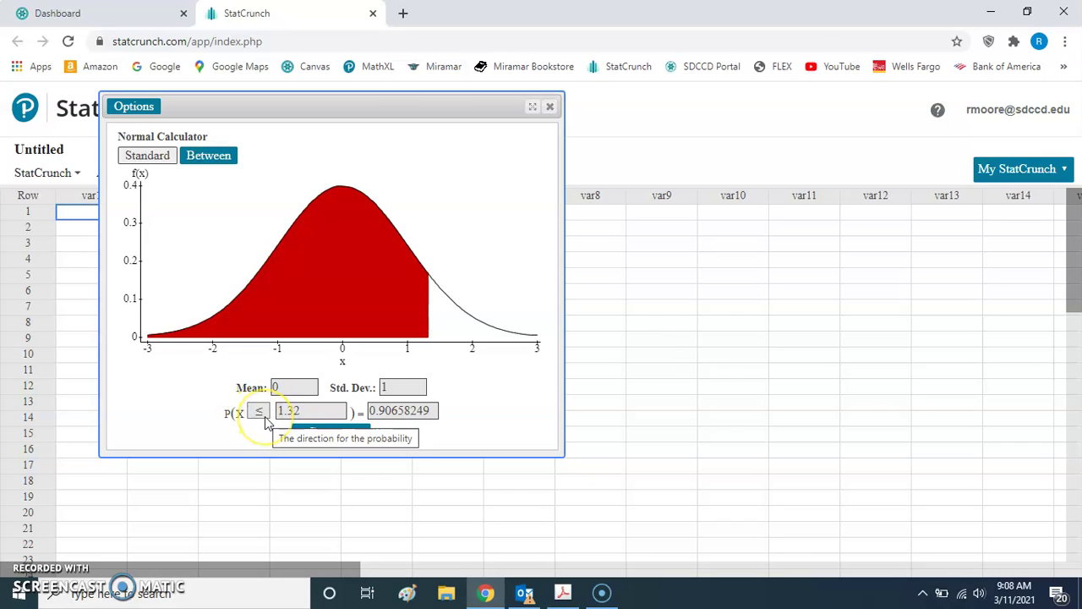
left_click(262, 422)
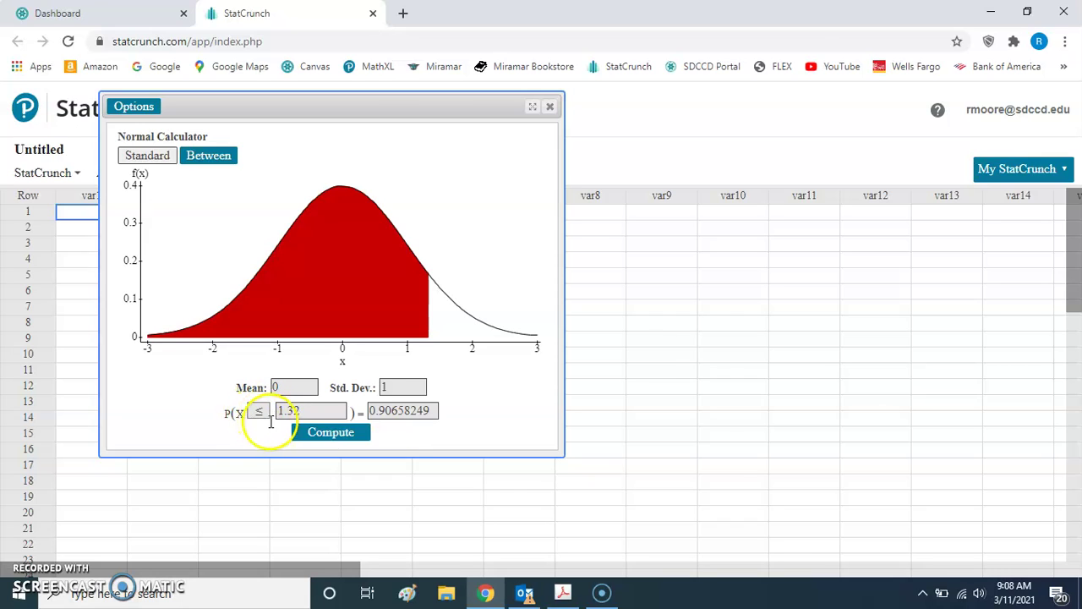
left_click(222, 433)
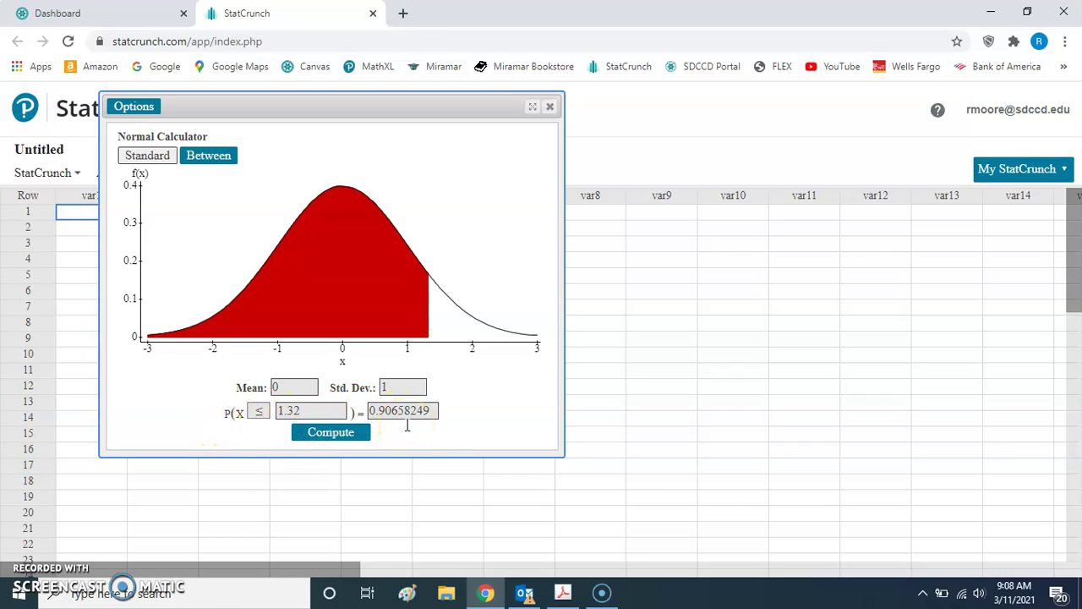
Compute the probability that X is greater than or equal to 0.55 on the standard normal curve
left_click(258, 411)
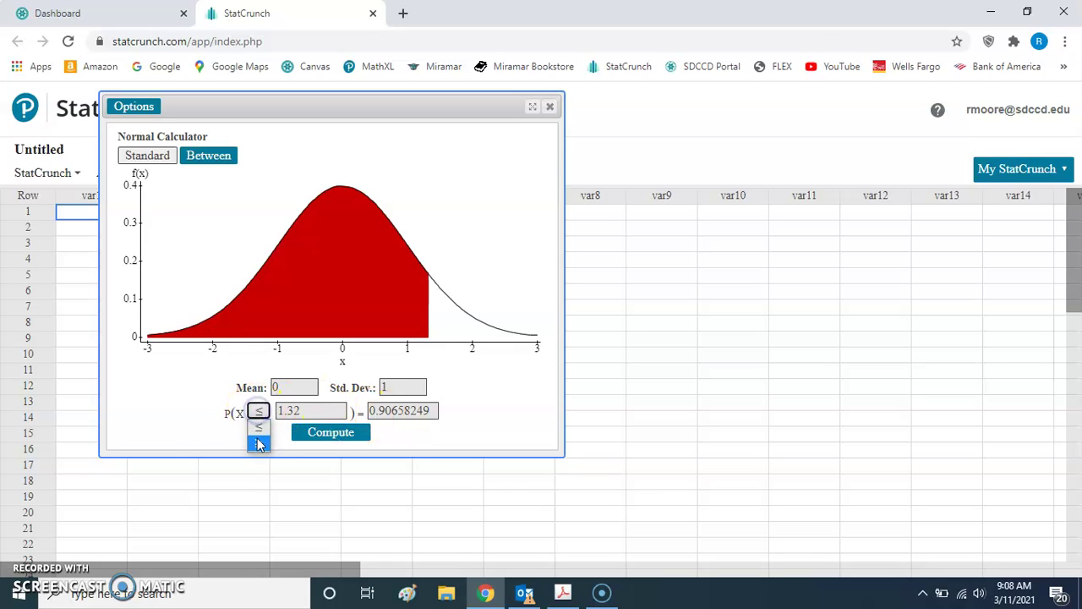
left_click(257, 438)
left_click(310, 411)
key("BackSpace")
key("BackSpace")
key("BackSpace")
key("BackSpace")
type("0.55")
key("Return")
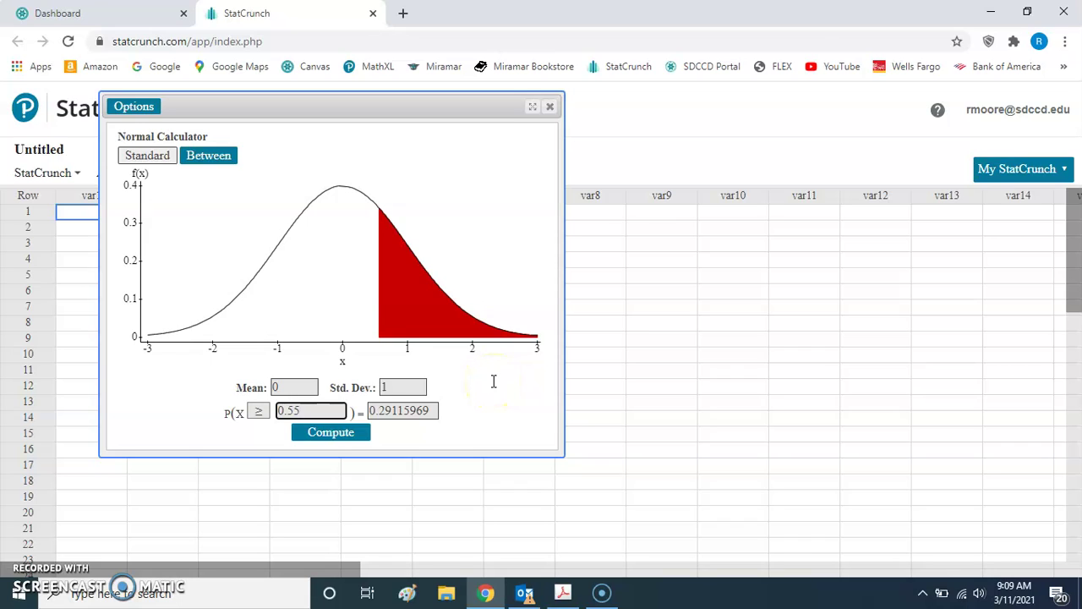
Compute the probability that X lies between -2.70 and 1.64 with the calculator's Between mode
left_click(210, 161)
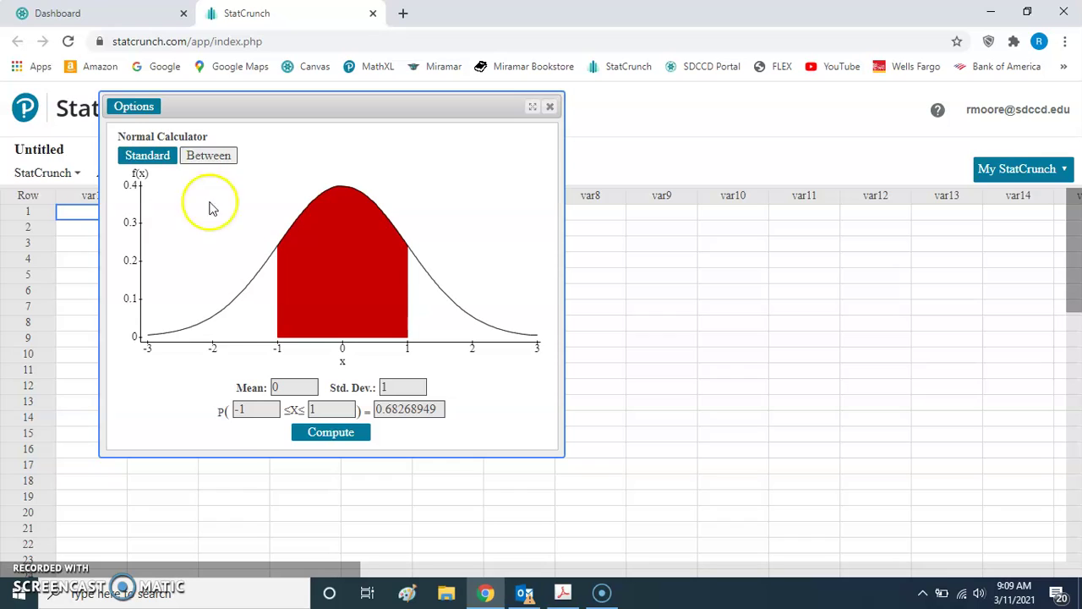
left_click(253, 409)
key("BackSpace")
type("2.7")
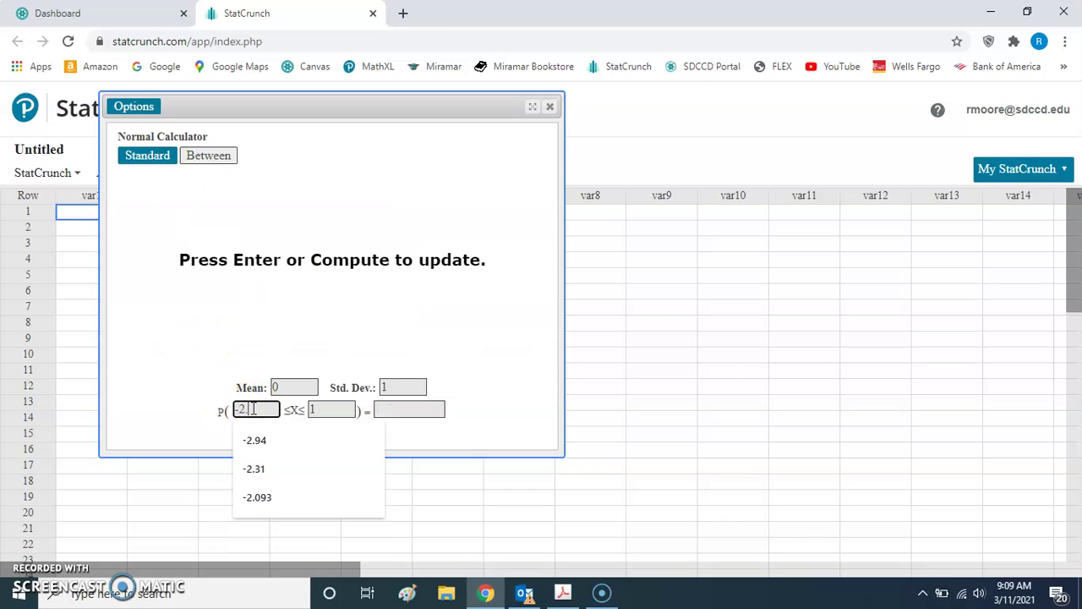
type("0")
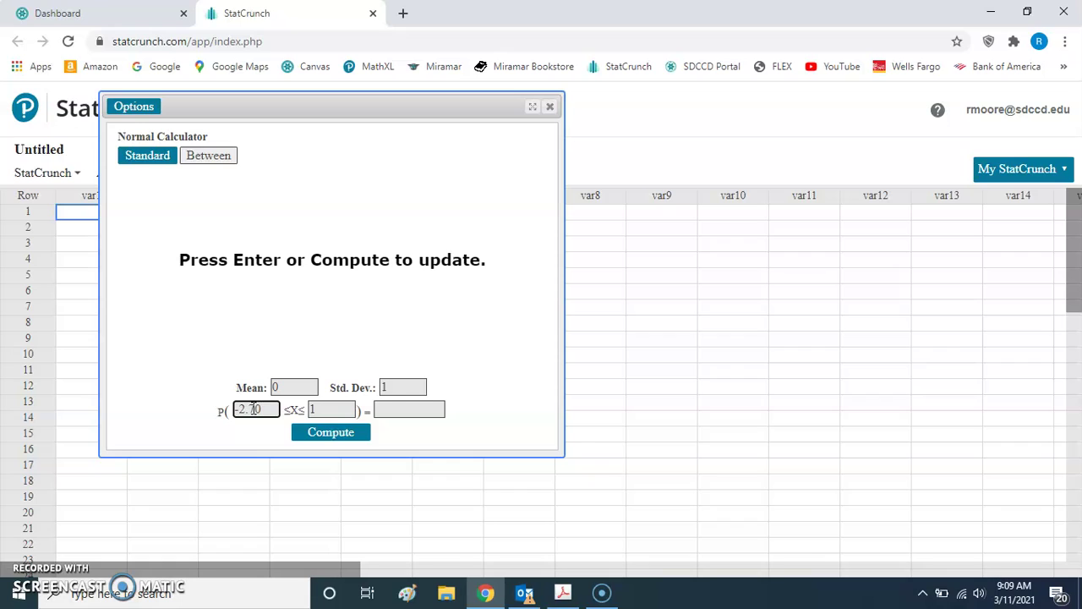
left_click(333, 409)
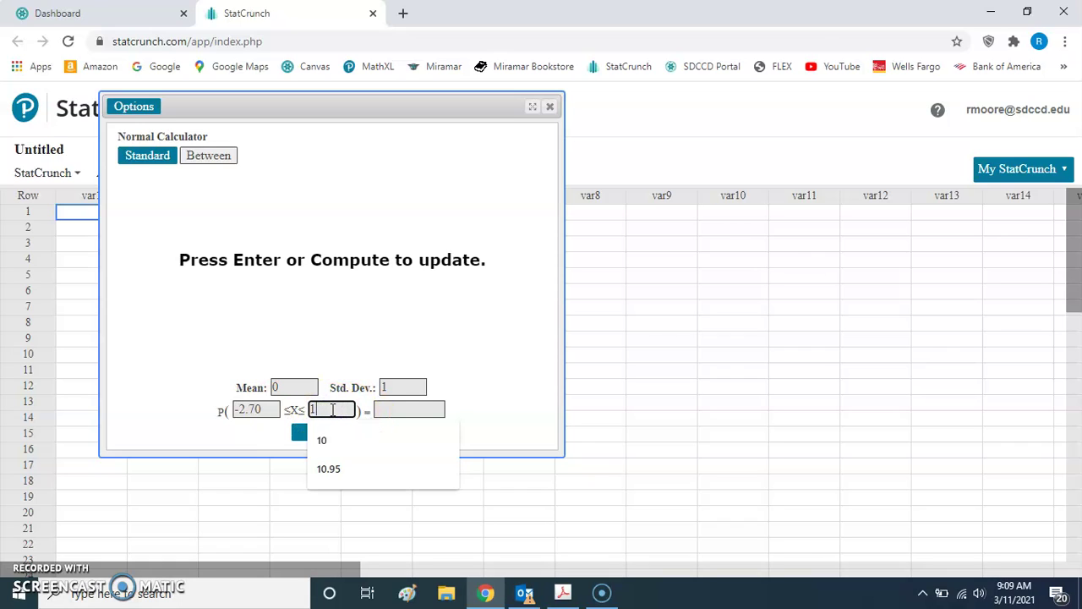
type(".64")
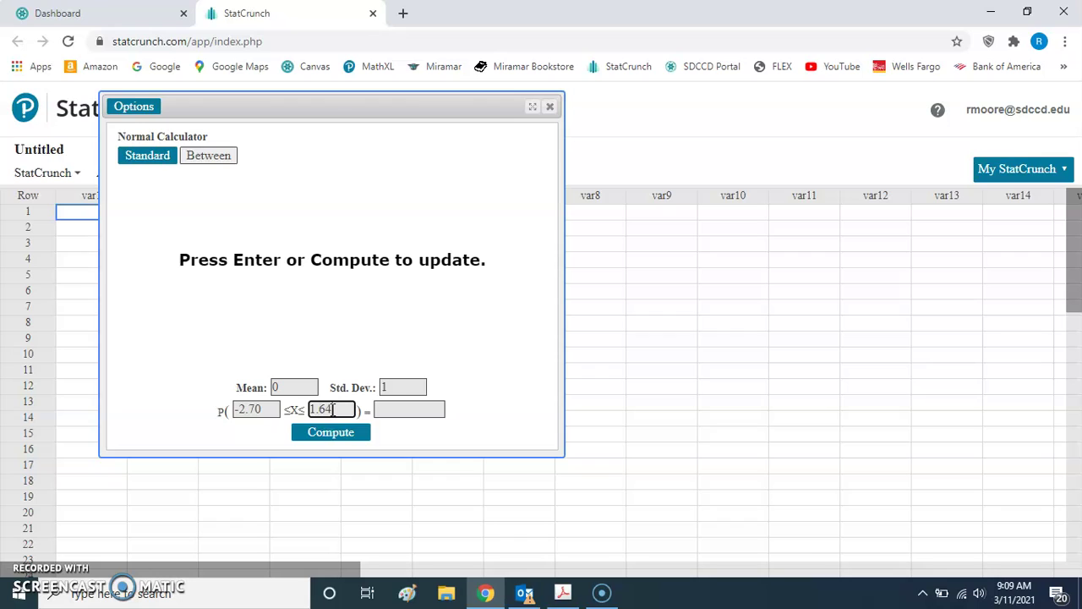
key("Return")
left_click(339, 407)
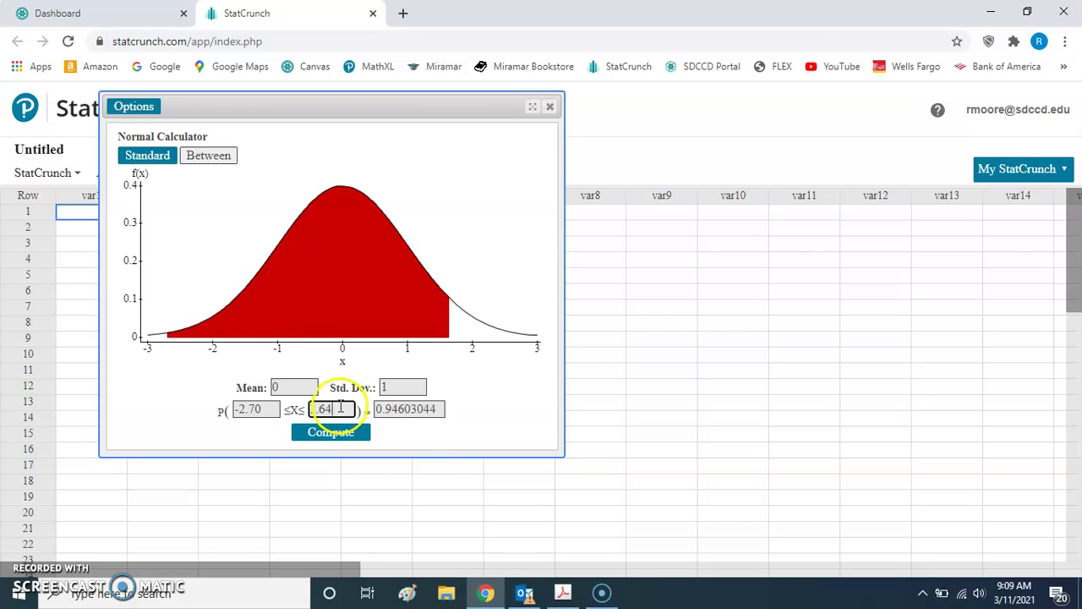
left_click(404, 423)
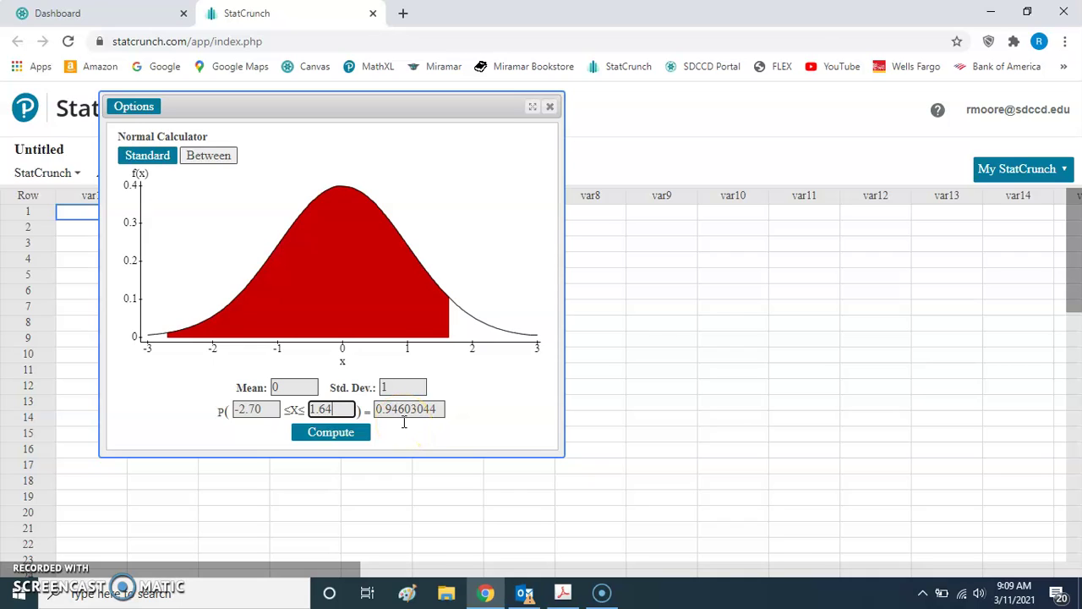
Return the calculator to Standard mode and set the probability direction to less than or equal
left_click(161, 354)
left_click(162, 156)
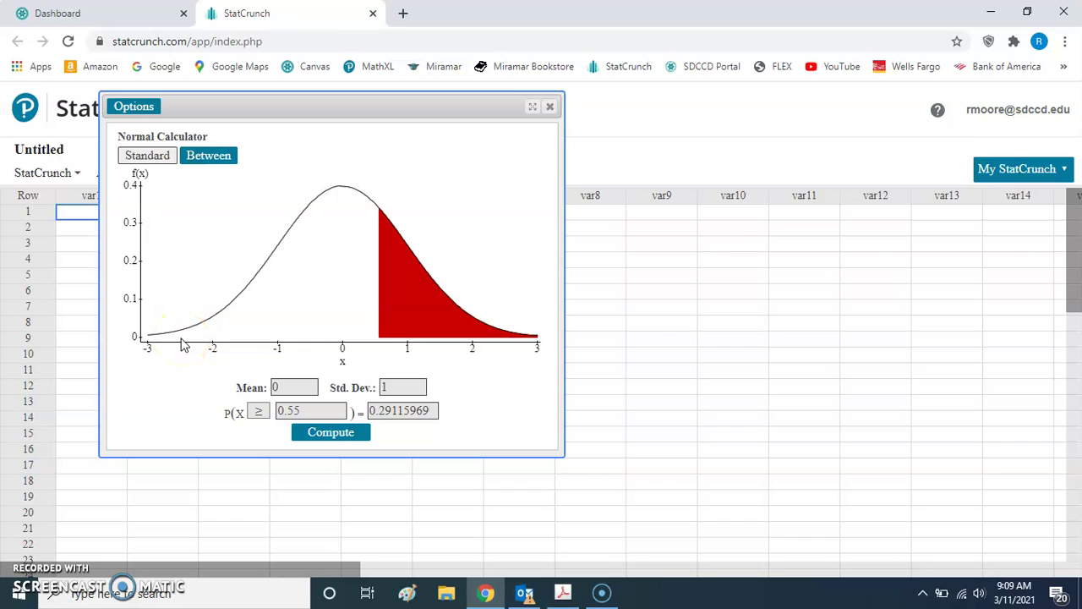
left_click(259, 412)
left_click(260, 427)
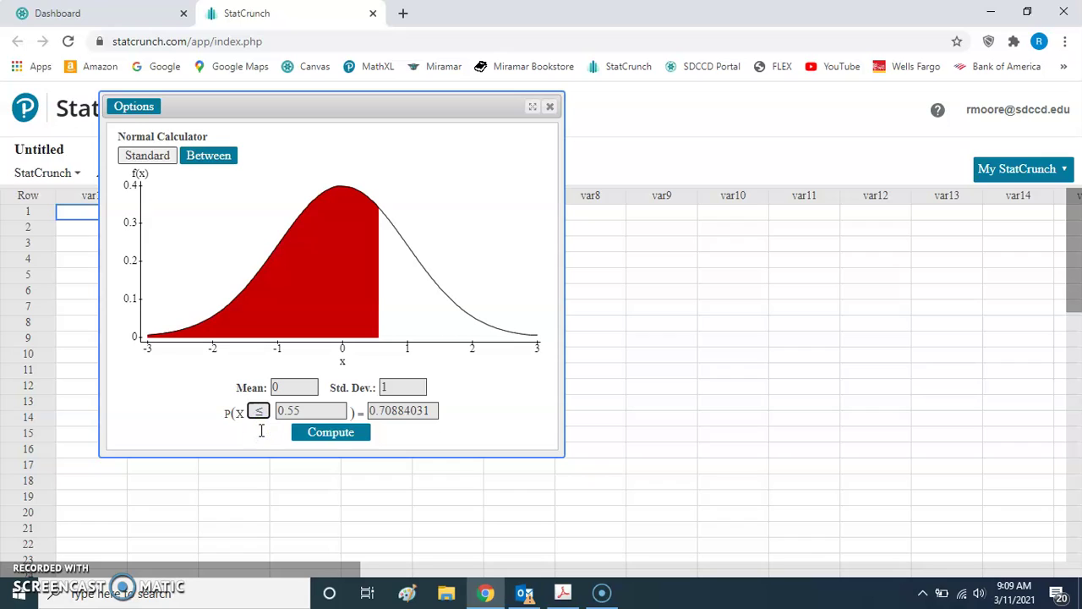
Clear the X value, compute the z-score for a cumulative probability of 0.2483, and highlight the result
left_click(307, 412)
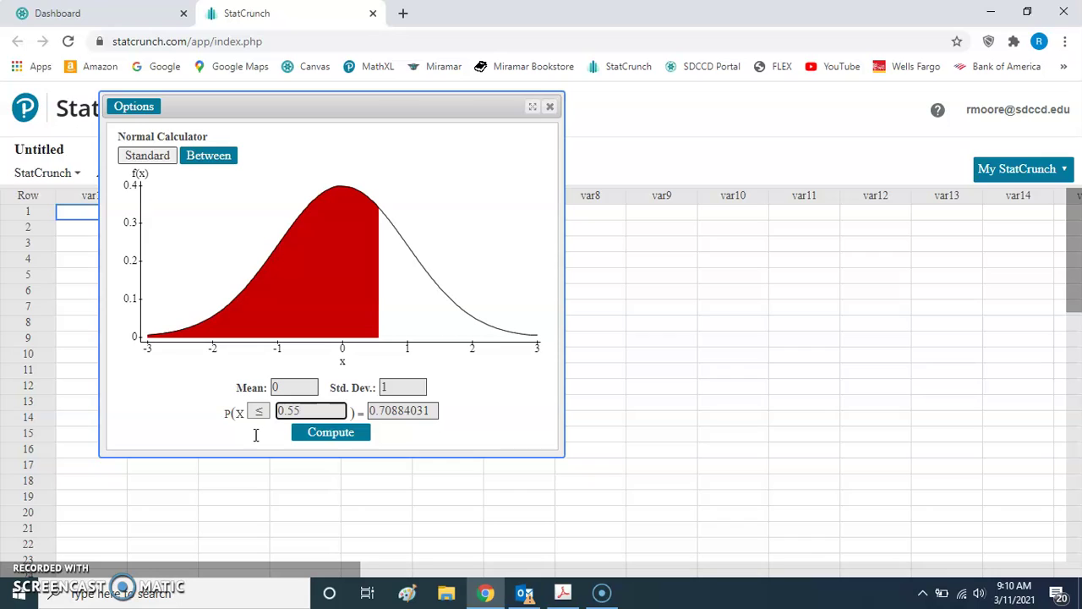
key("BackSpace")
key("BackSpace")
key("BackSpace")
key("BackSpace")
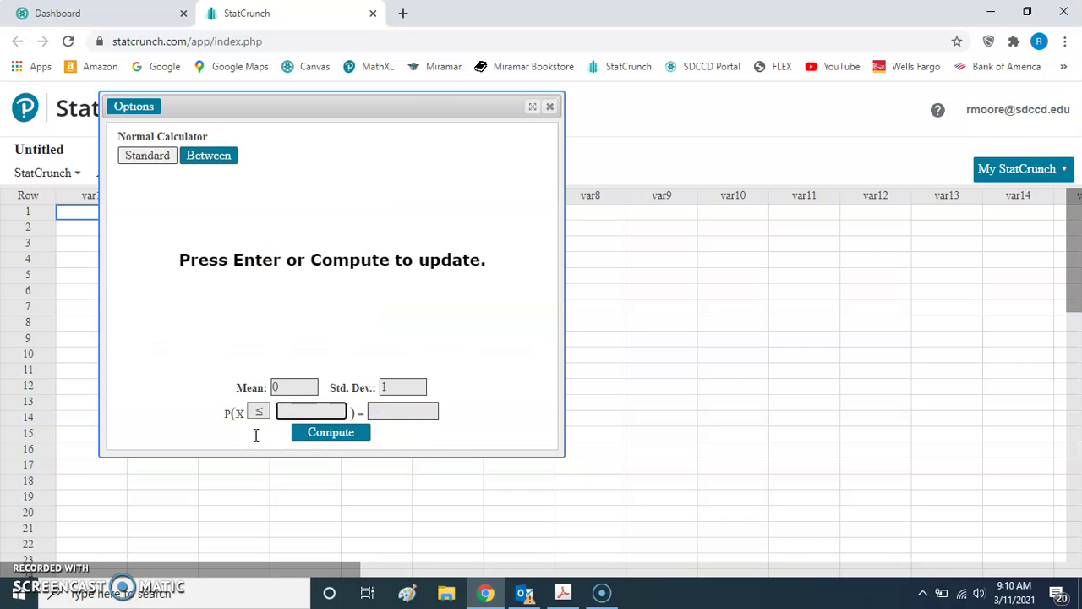
left_click(411, 411)
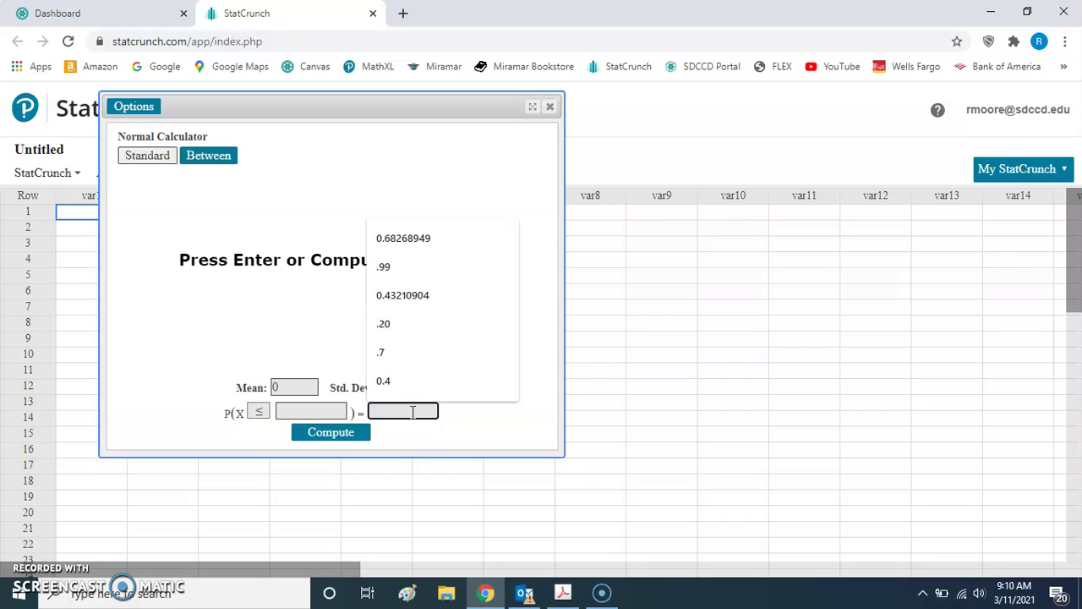
type("0.2483")
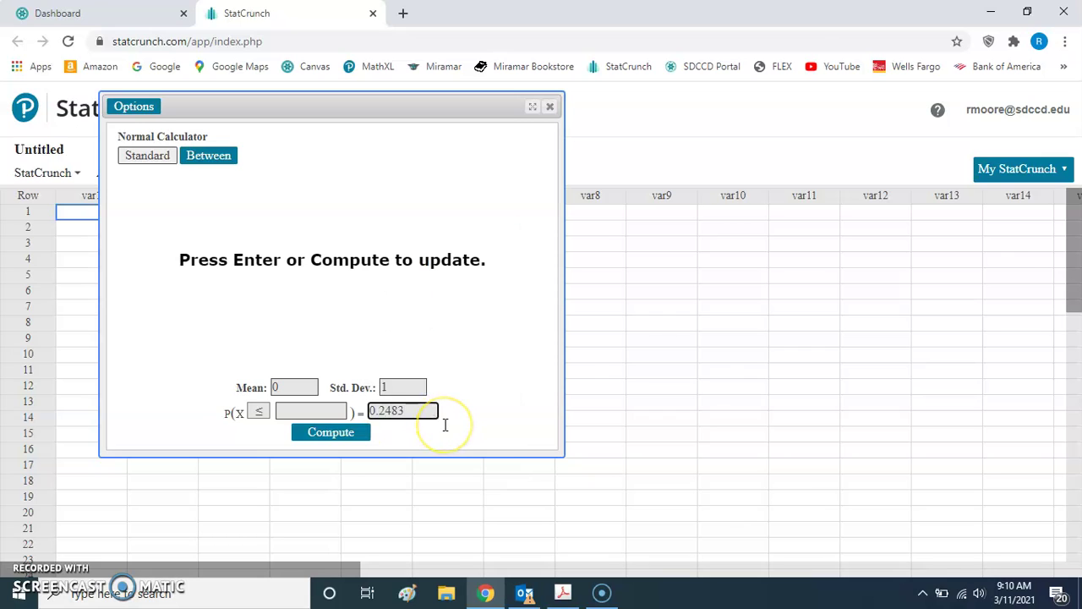
left_click(333, 435)
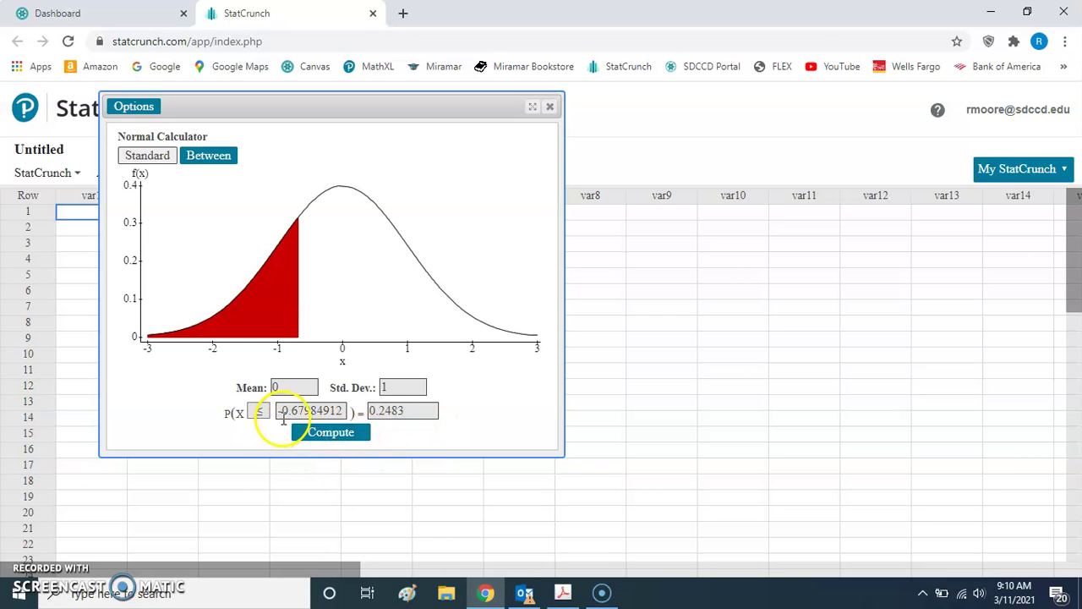
mouse_move(285, 411)
left_mouse_down()
mouse_move(344, 410)
mouse_move(279, 411)
left_mouse_up()
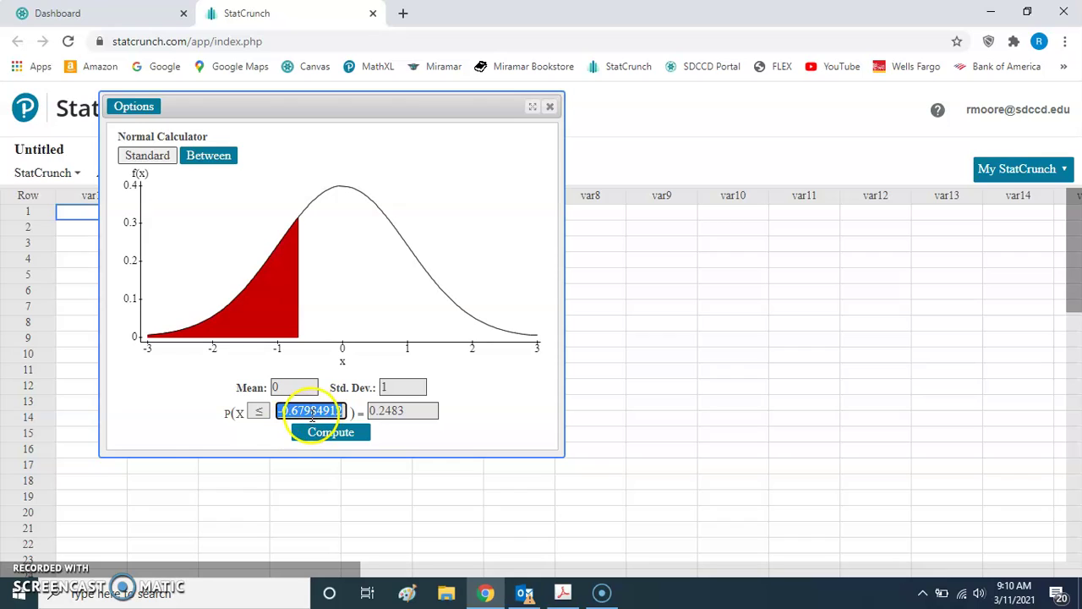
left_click_drag(300, 420, 253, 355)
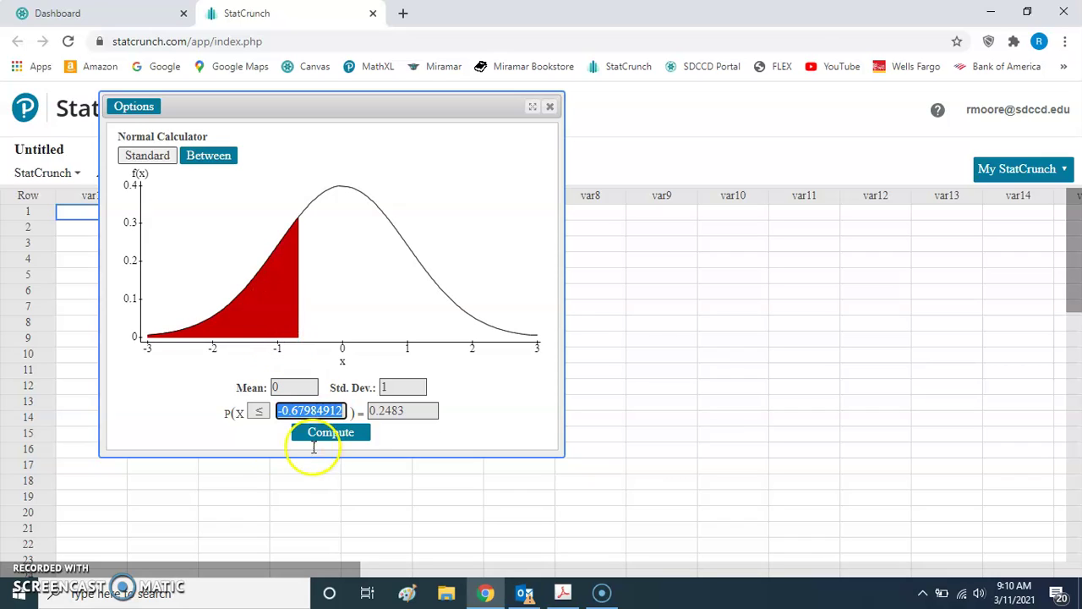
left_click(282, 430)
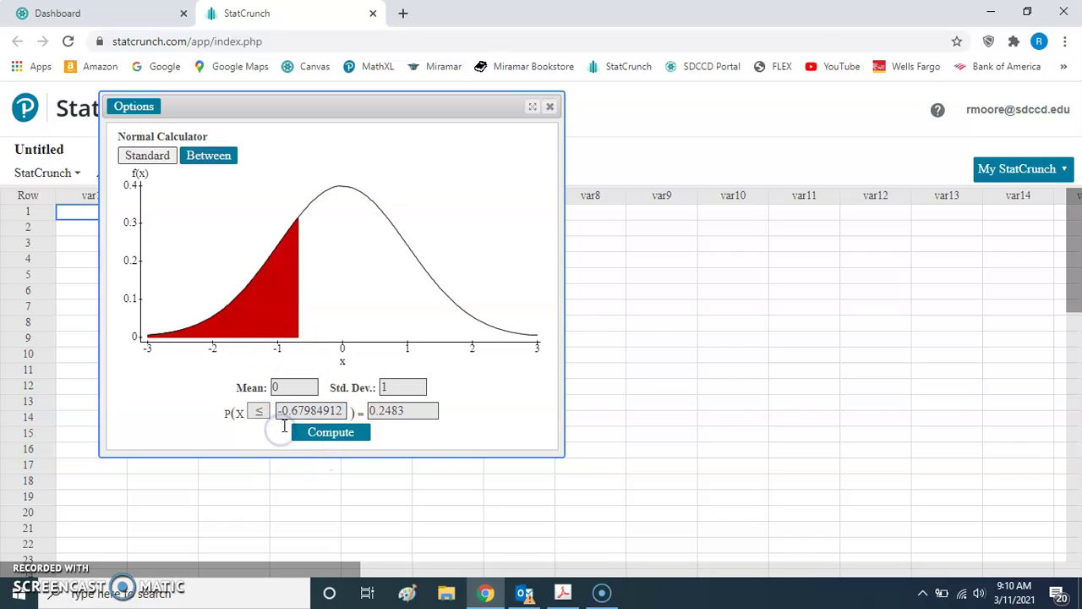
left_click(323, 414)
left_click(272, 411)
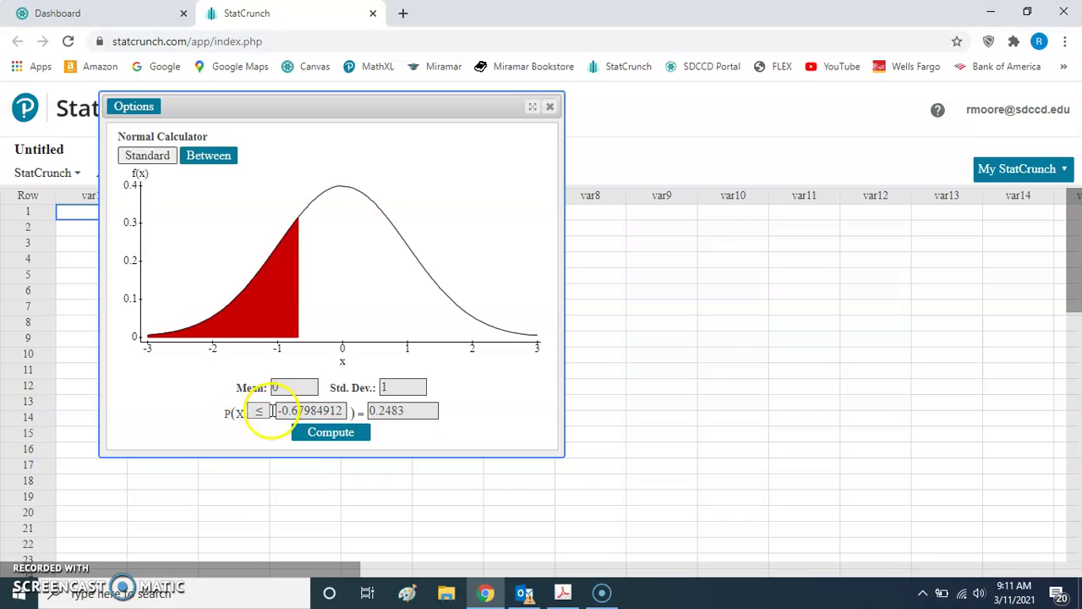
Set the probability direction to greater than or equal and compute the z-score for an upper-tail area of 0.025
left_click(259, 411)
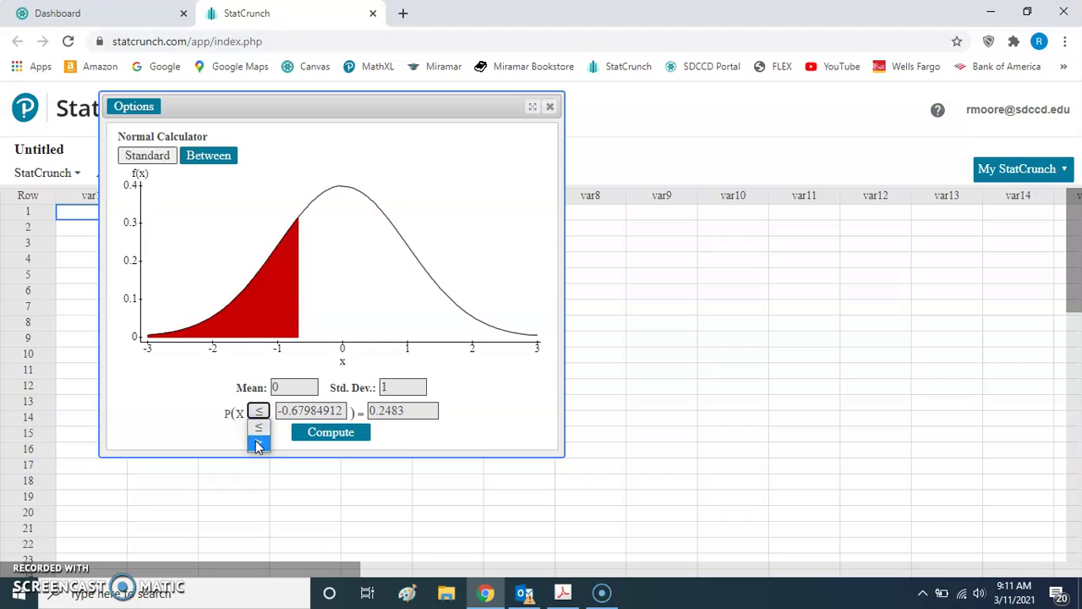
left_click(256, 440)
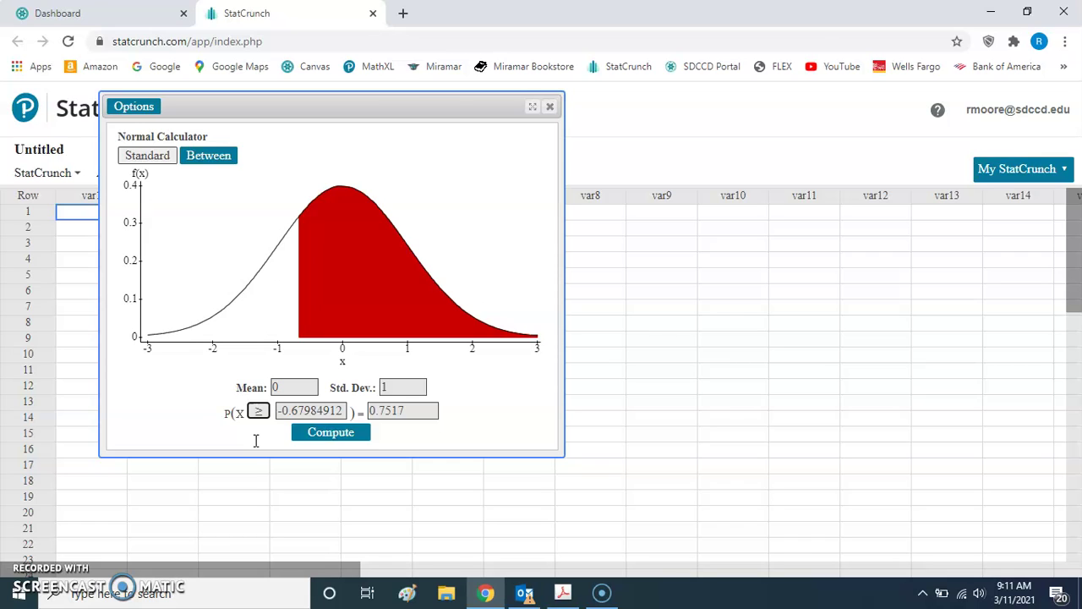
left_click_drag(342, 410, 264, 411)
key("BackSpace")
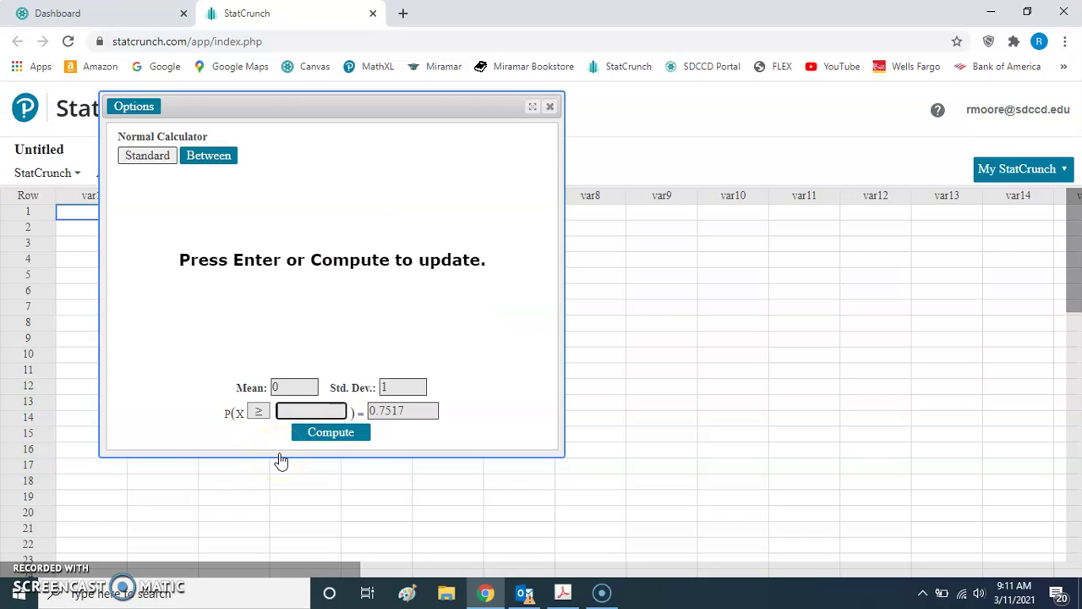
left_click(406, 411)
key("BackSpace")
key("BackSpace")
key("BackSpace")
key("BackSpace")
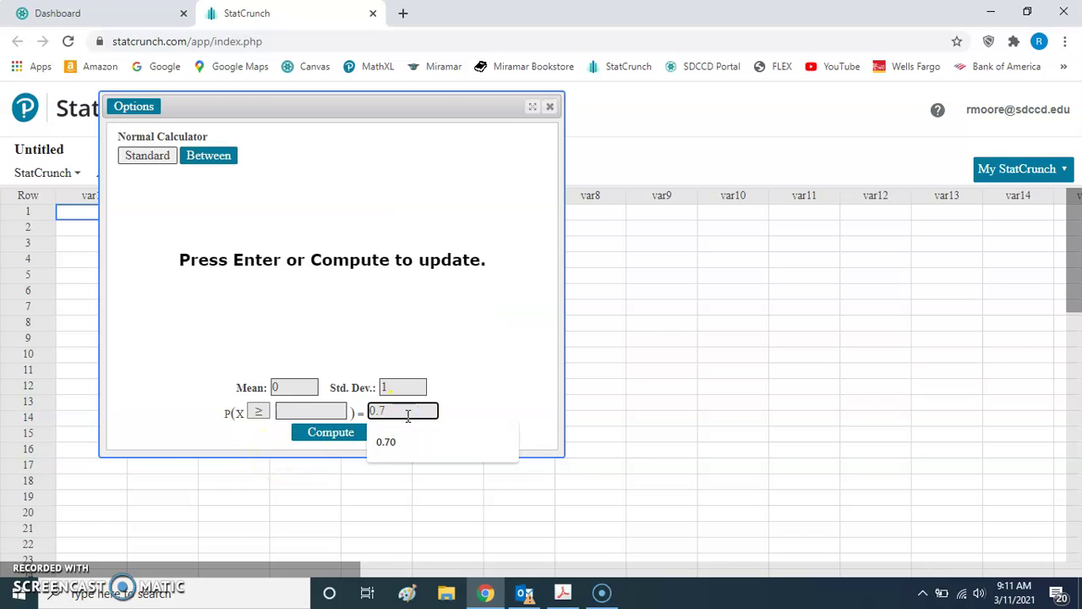
type("0")
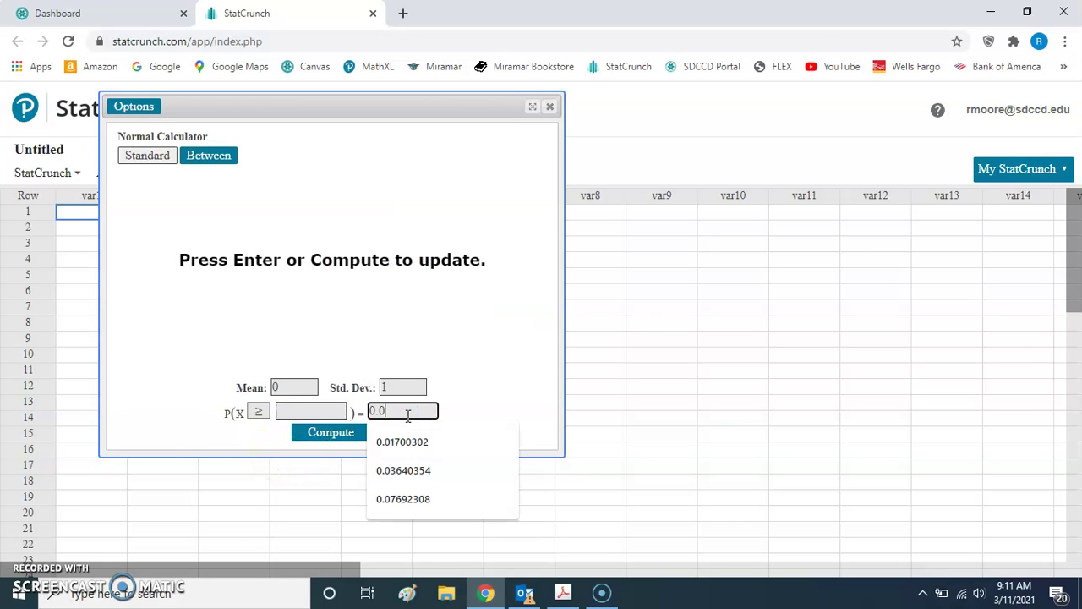
type("25")
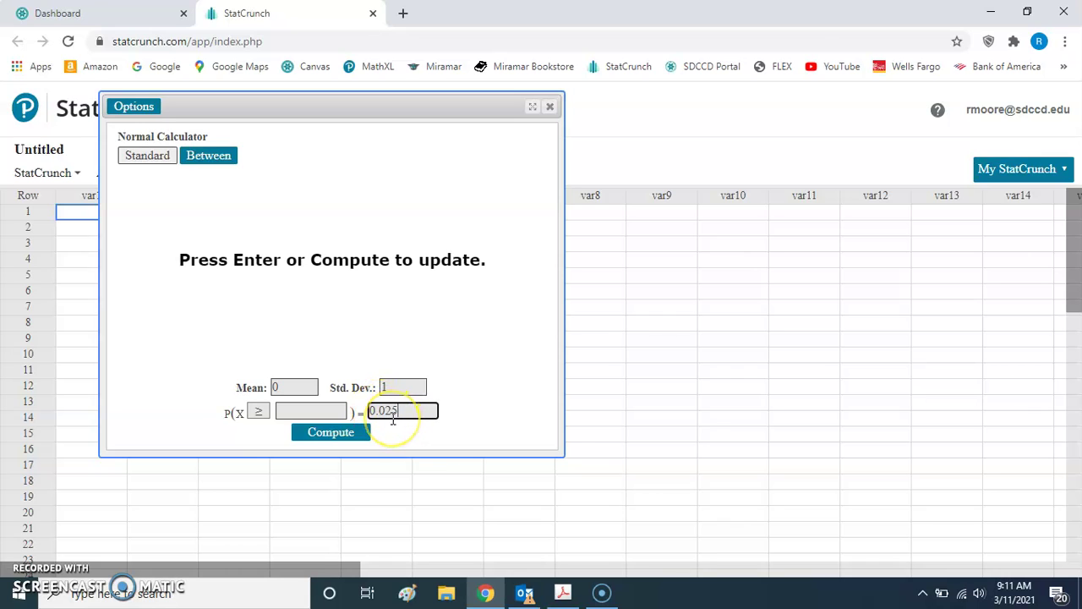
left_click(347, 431)
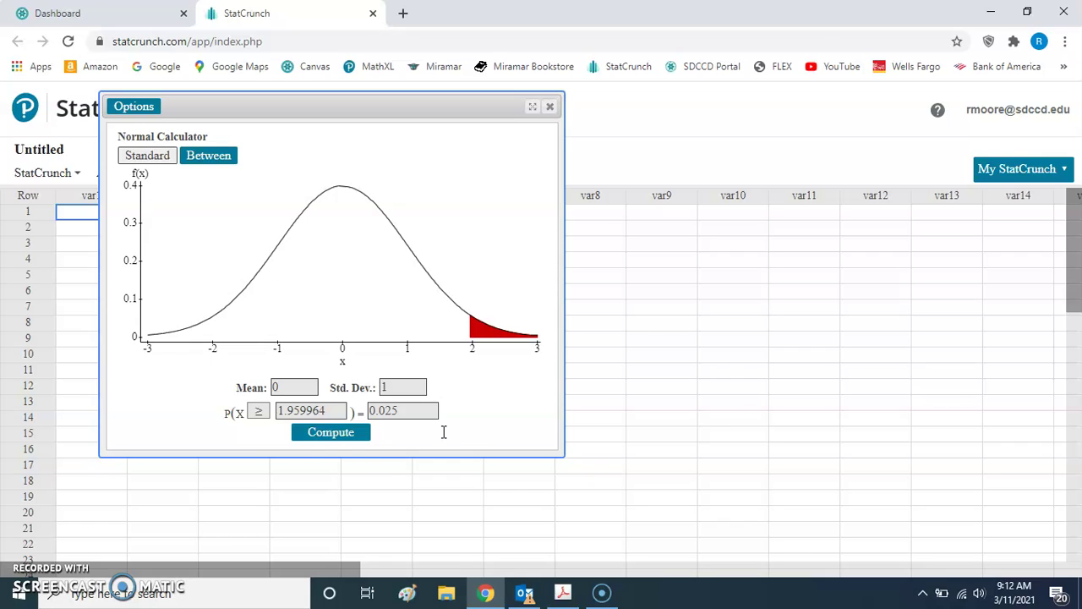
Compute the probability that X is greater than or equal to -0.99, checking Practice 6 in the lecture PDF
left_click_drag(326, 411, 264, 420)
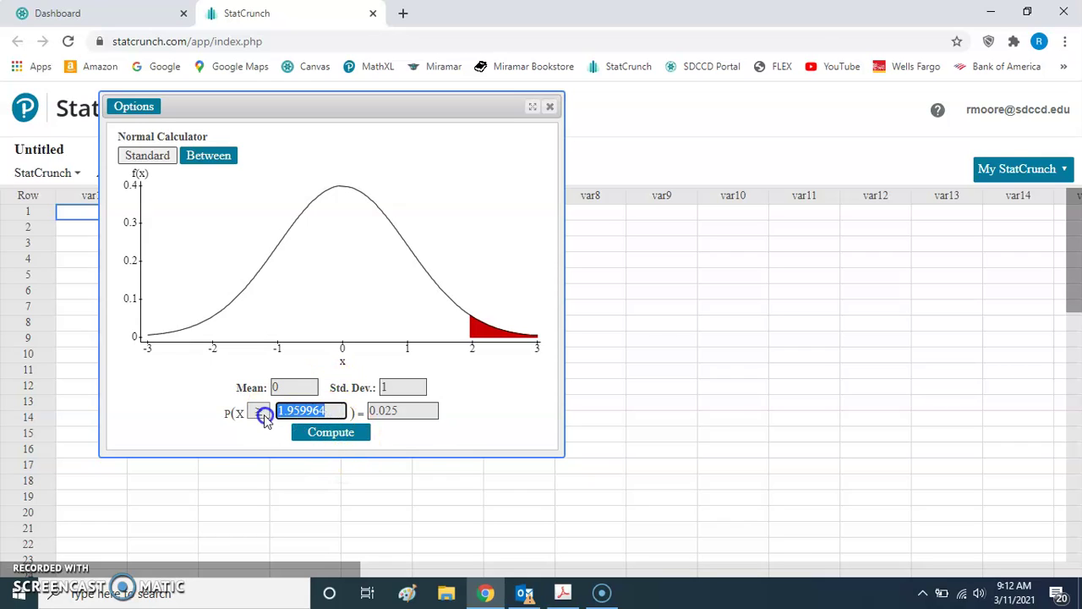
key("BackSpace")
type("-0.99")
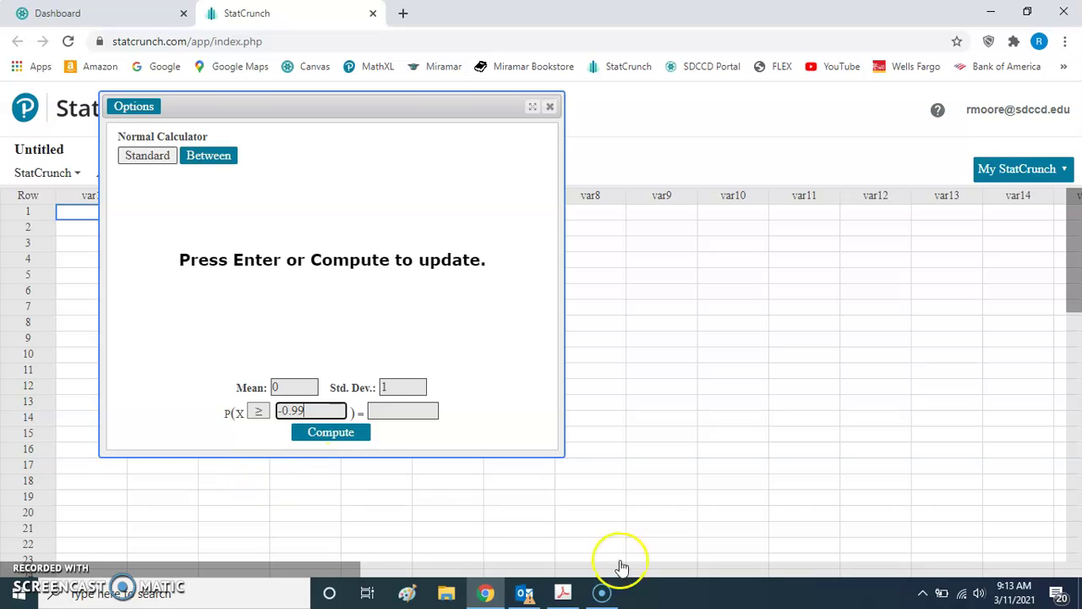
left_click(562, 592)
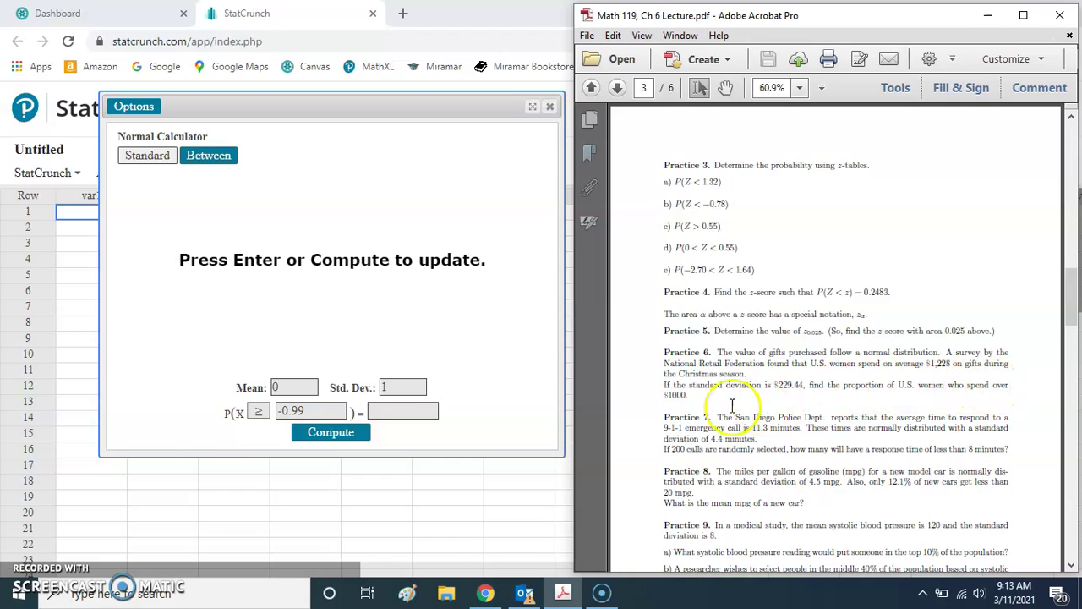
left_click(283, 431)
left_click(331, 433)
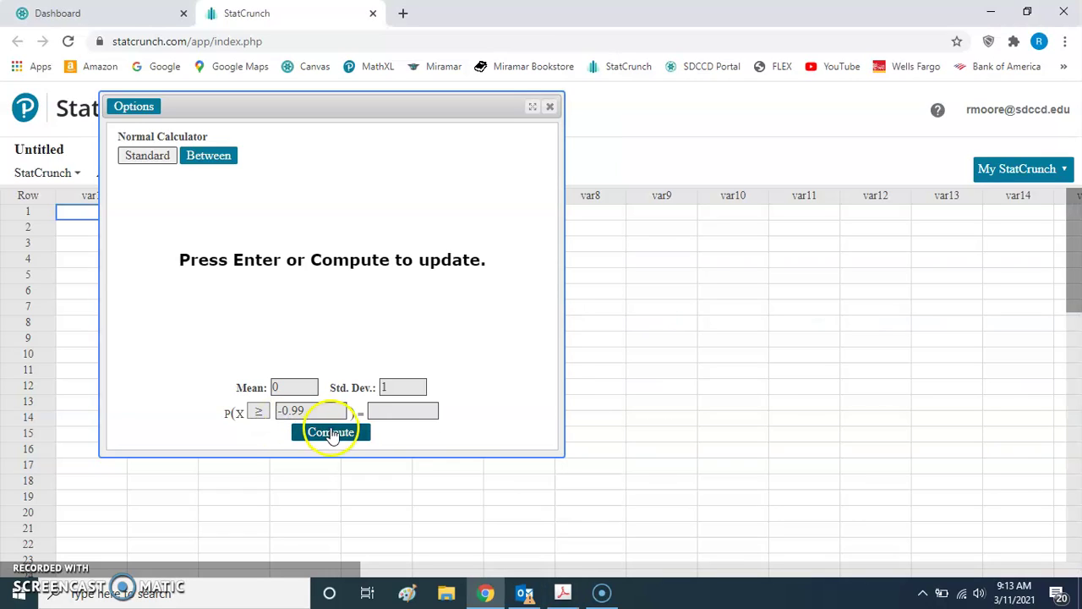
left_click(409, 428)
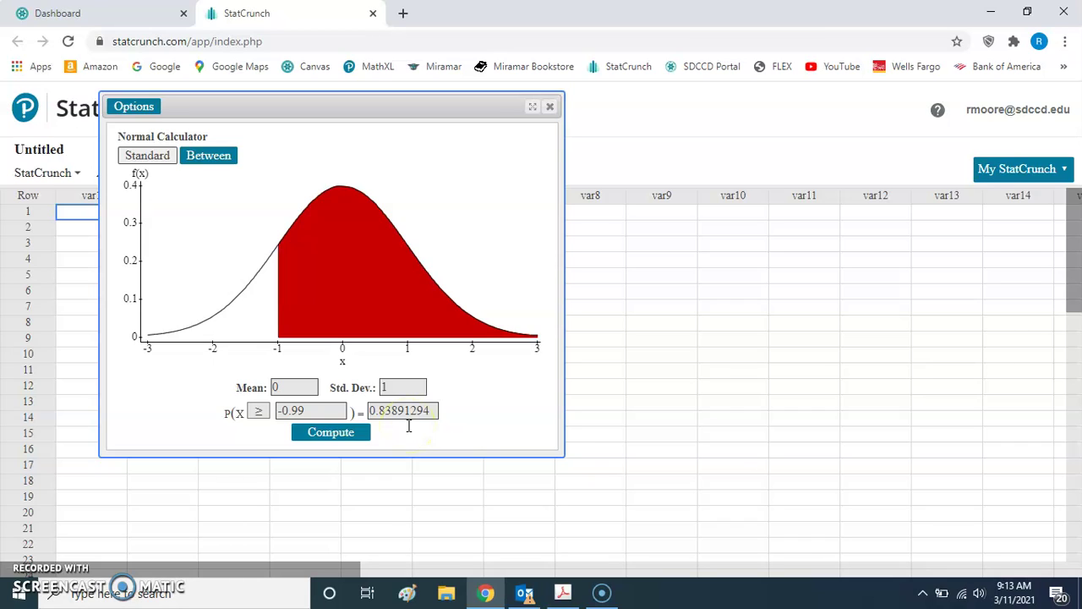
left_click(304, 412)
left_click(261, 414)
left_click(392, 418)
left_click(407, 428)
left_click(464, 430)
Switch to the Chapter 6 lecture PDF in Adobe Acrobat and read the Practice 7 and Practice 8 problems
left_click(596, 578)
left_click(568, 590)
left_click(636, 437)
scroll(638, 441, "down", 3)
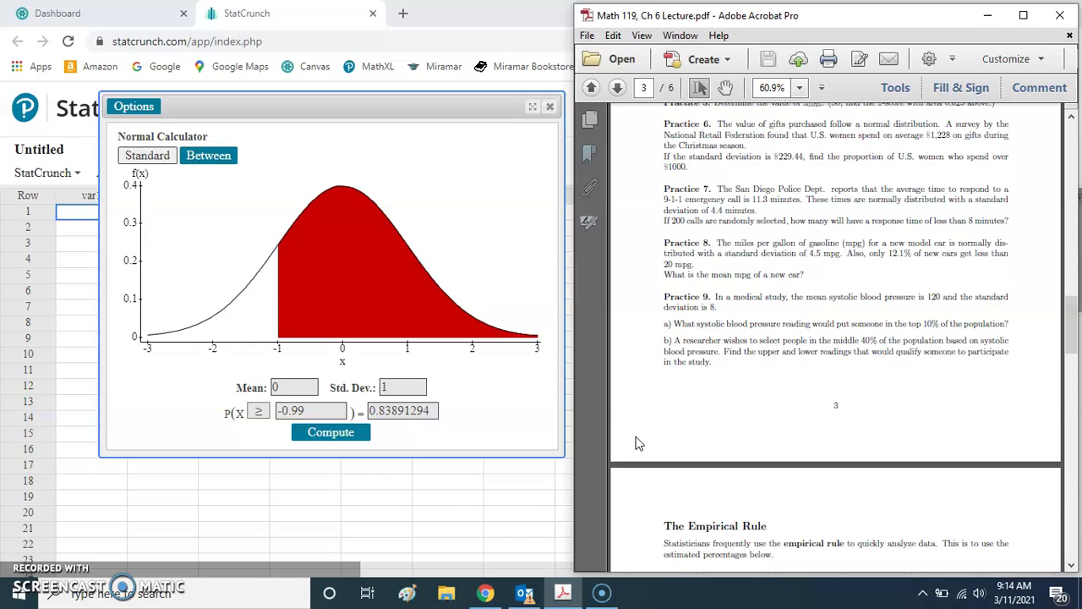
left_click(725, 274)
left_click(507, 375)
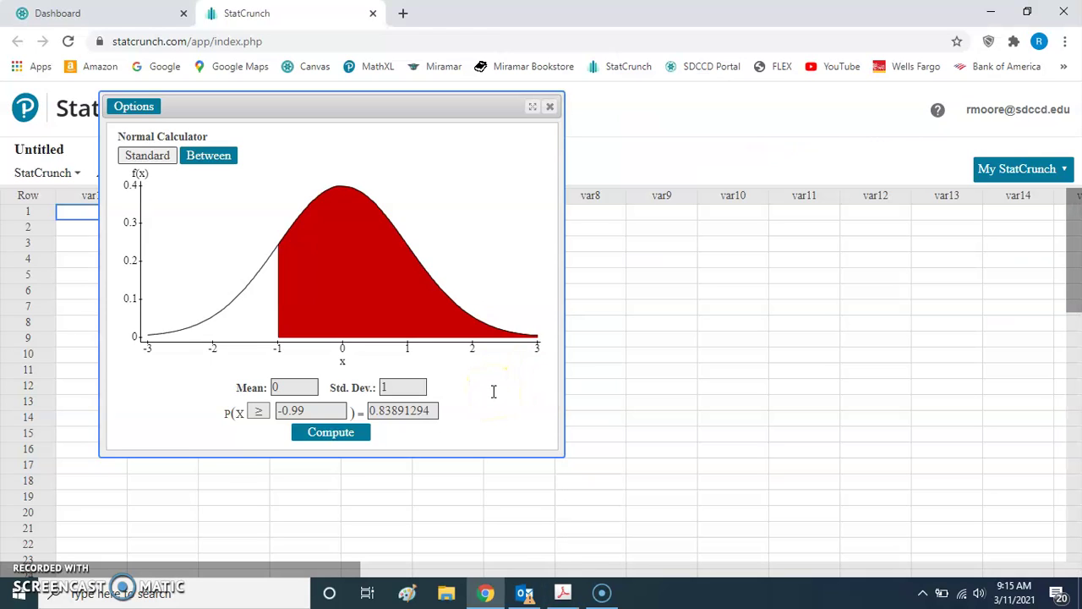
left_click(562, 592)
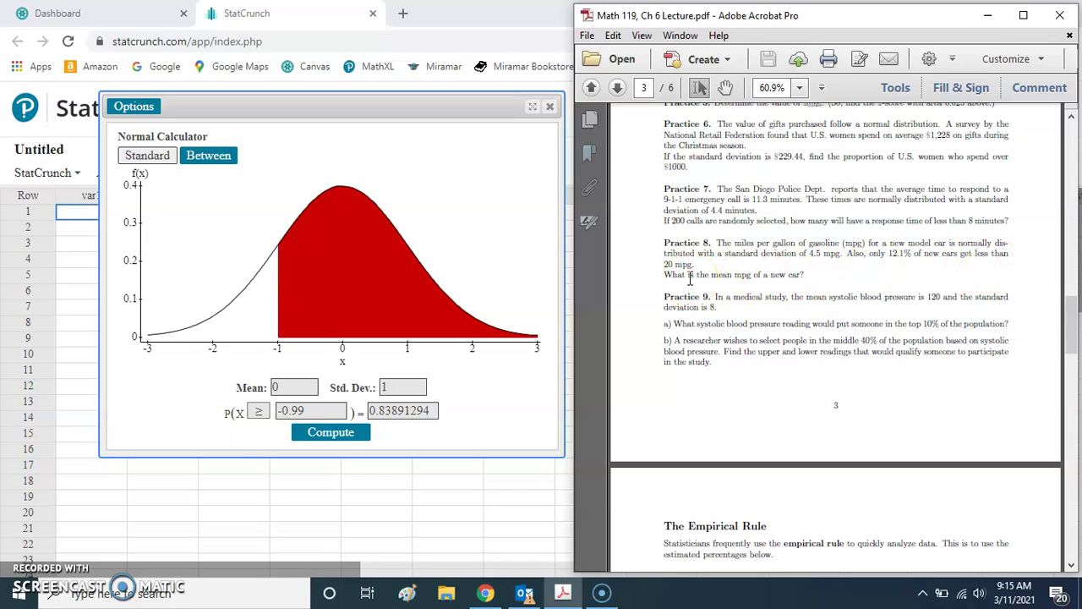
left_click(907, 258)
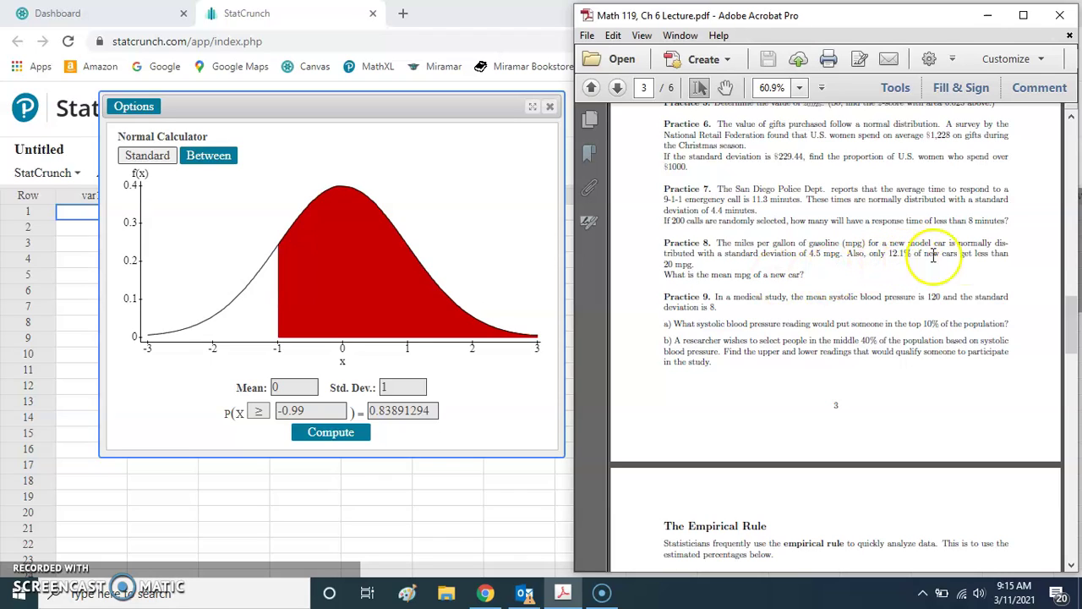
In the StatCrunch calculator, set the direction to less than or equal and compute the z-score for a cumulative probability of 0.121
left_click(259, 410)
left_click(259, 425)
left_click(310, 411)
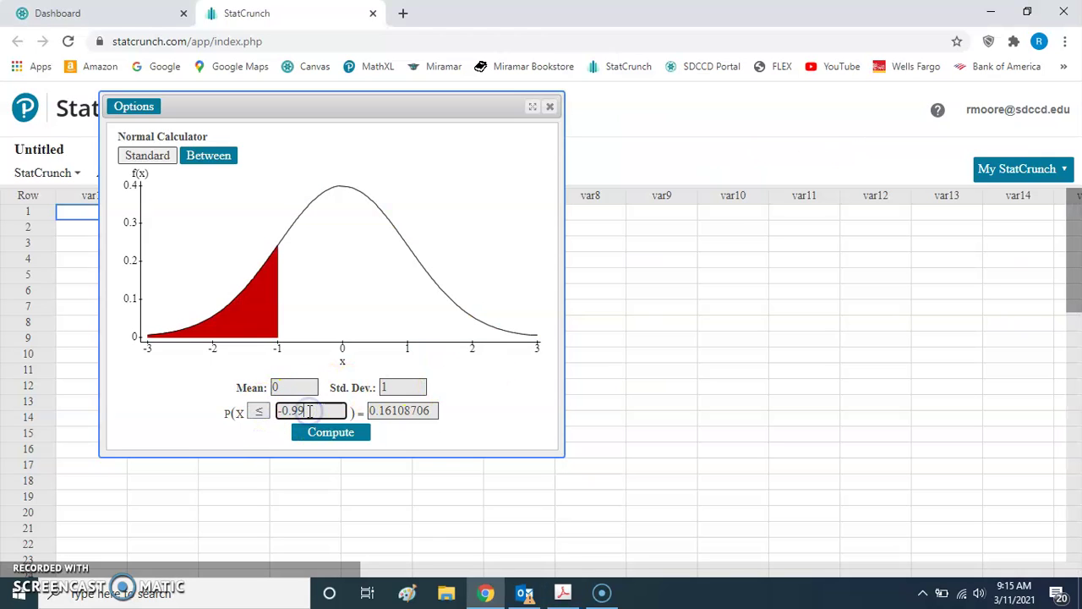
key("BackSpace")
key("BackSpace")
key("BackSpace")
key("BackSpace")
key("BackSpace")
left_click(379, 411)
type("0.121")
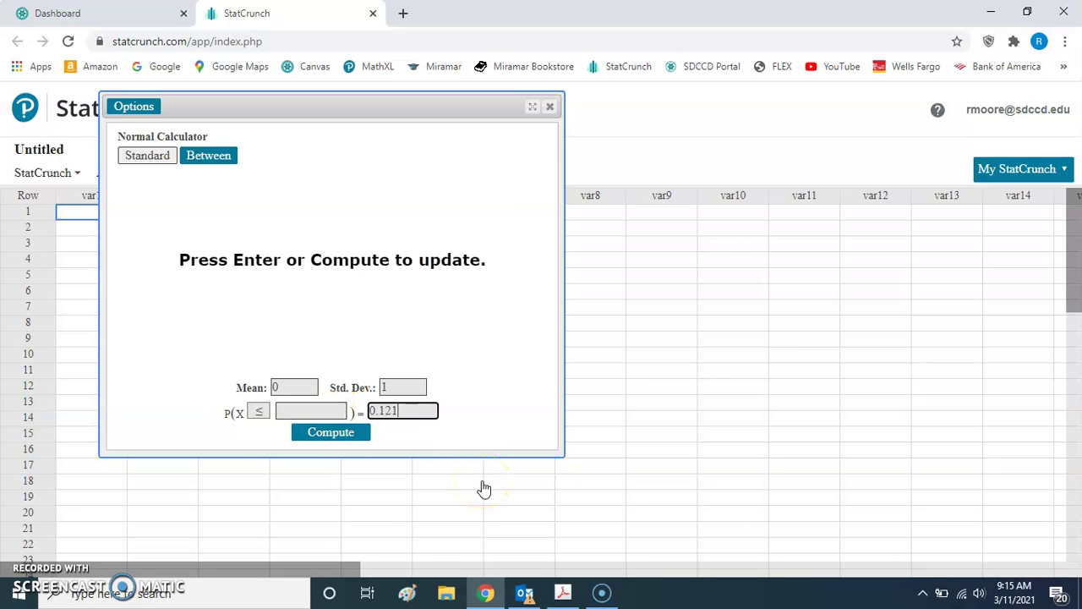
left_click(406, 444)
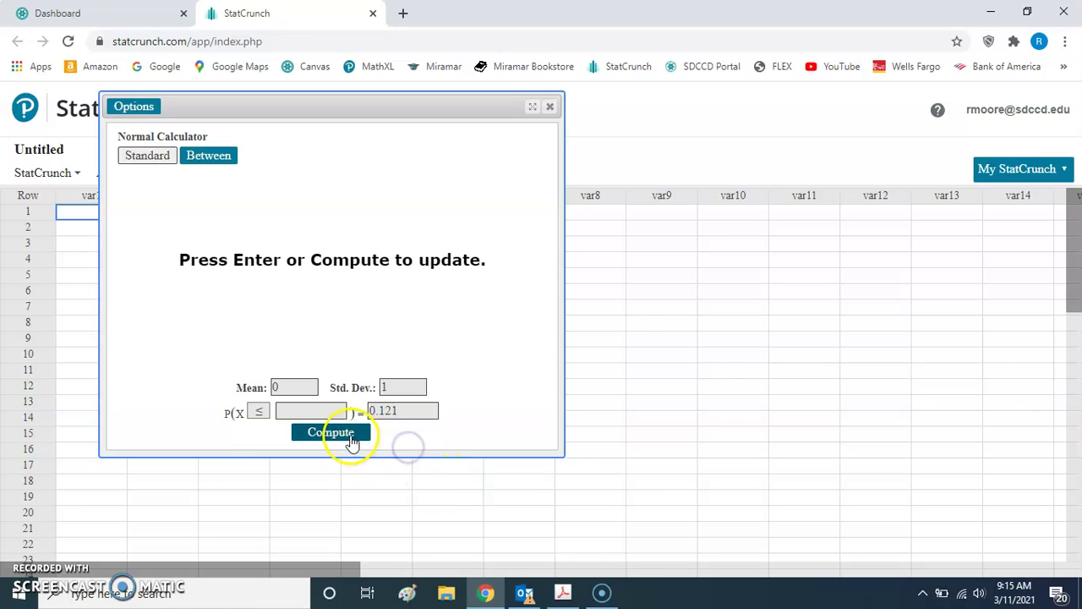
left_click(351, 442)
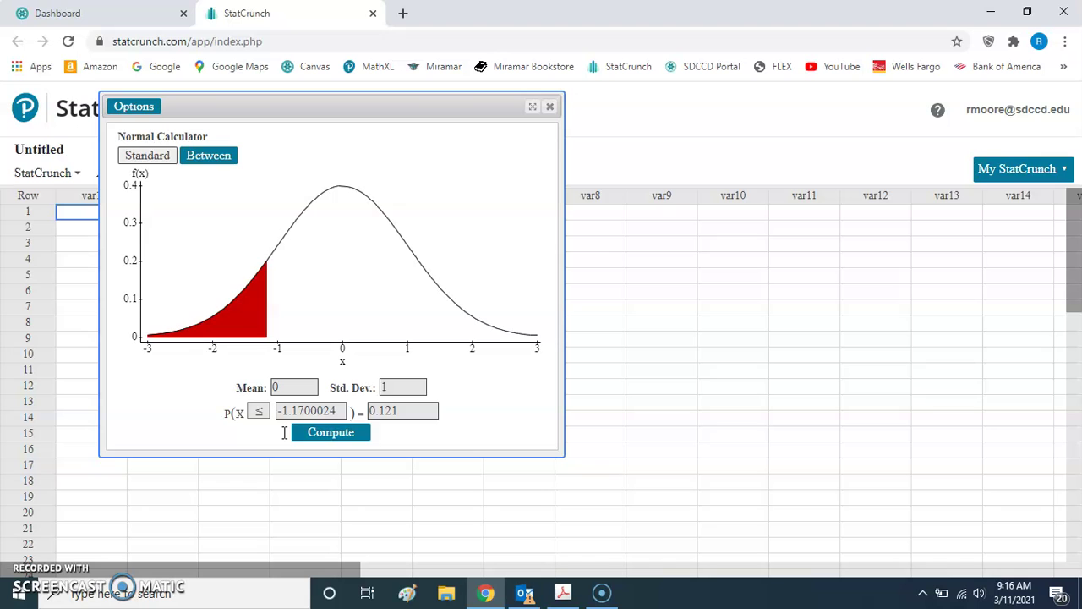
Check Practice 9 part a in the lecture PDF and set the StatCrunch calculator's probability direction to greater than or equal
left_click(563, 589)
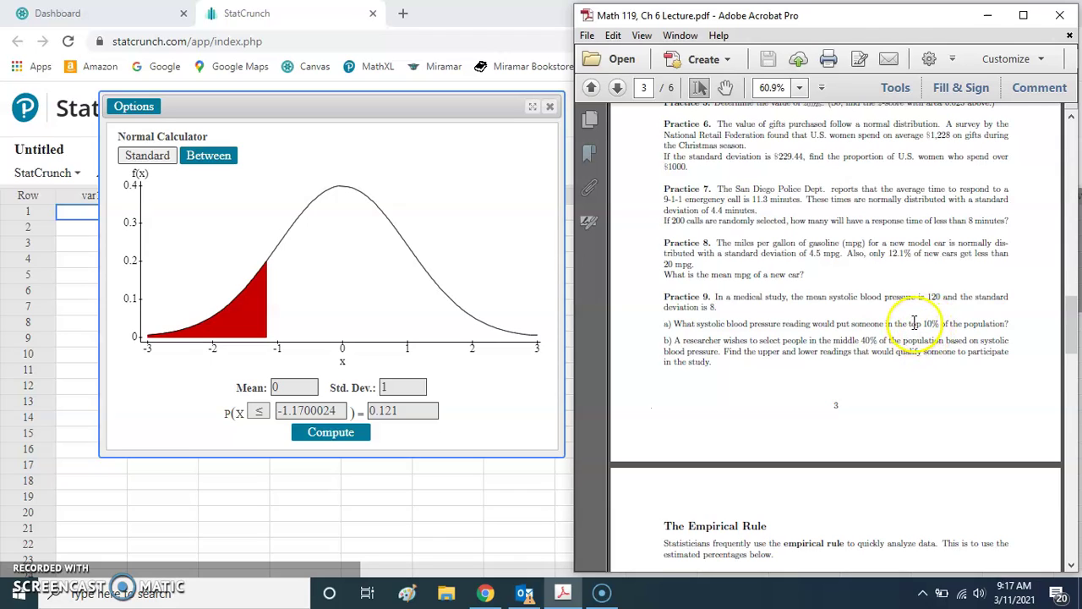
left_click(909, 382)
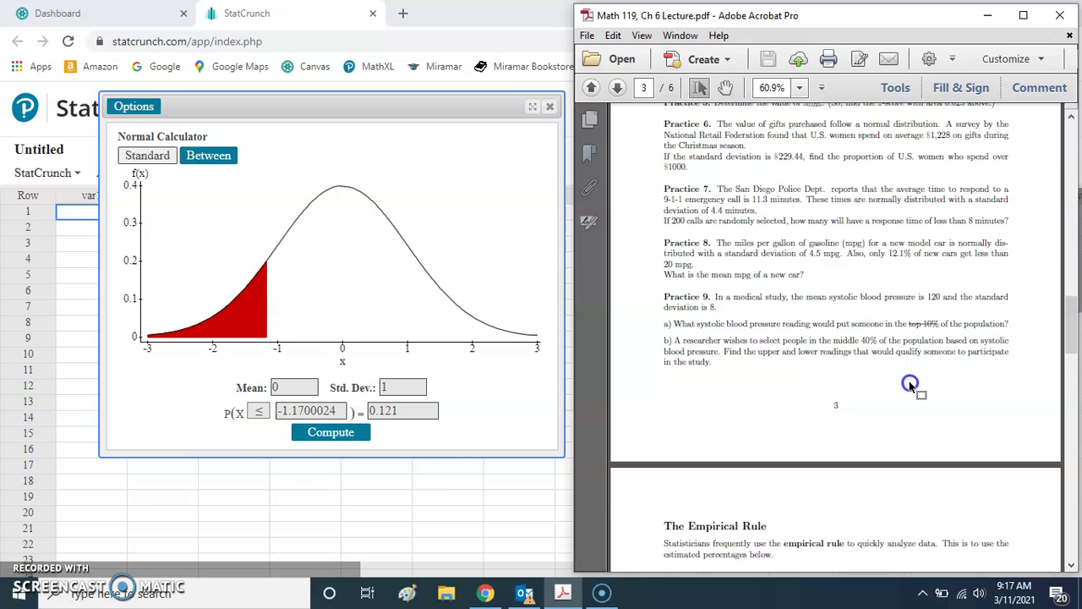
left_click(210, 438)
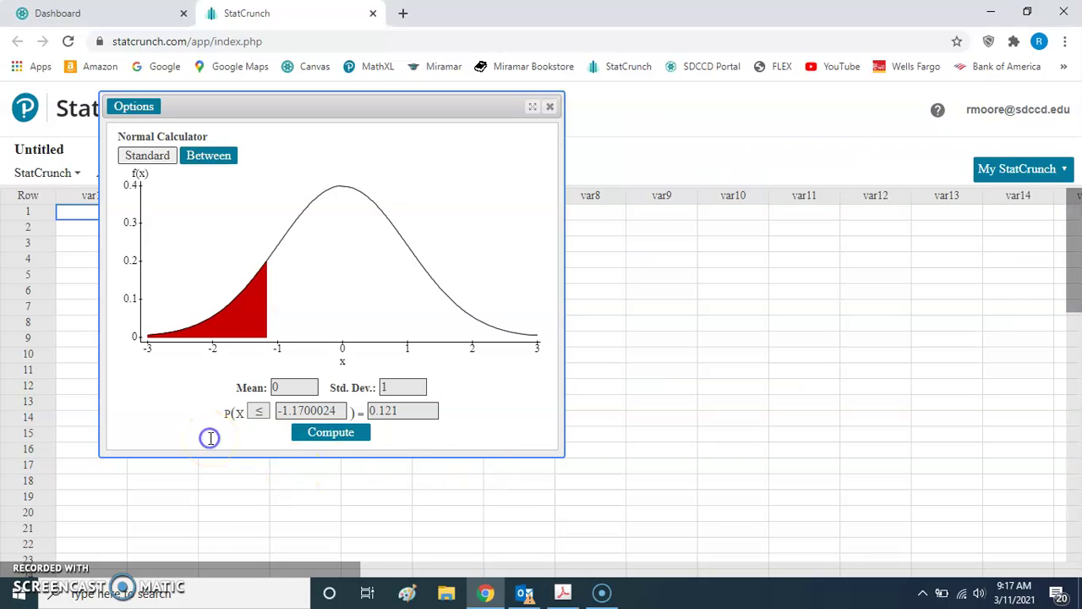
left_click(256, 415)
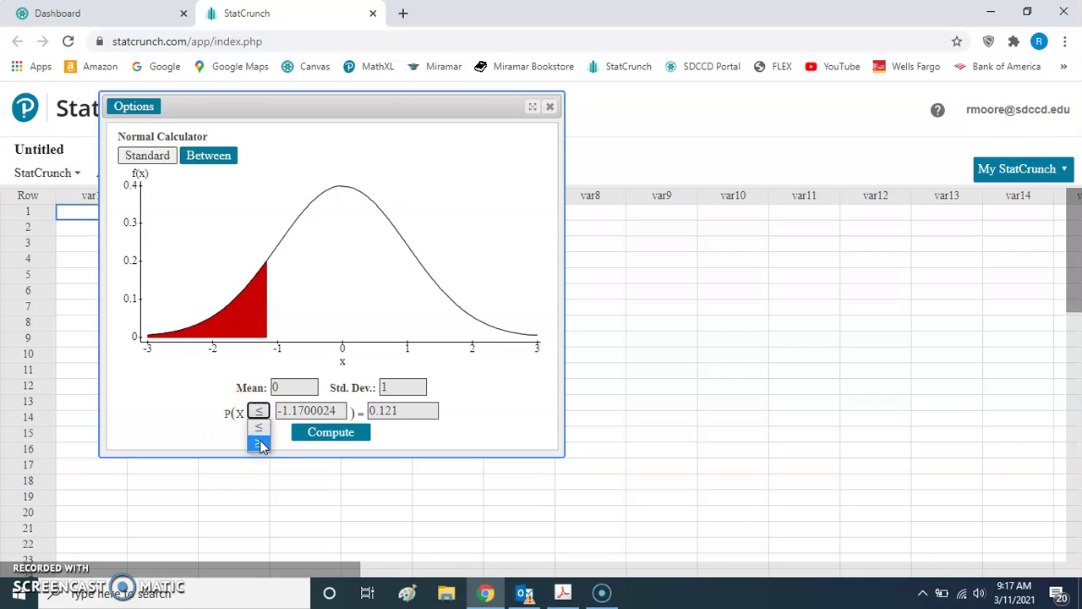
left_click(260, 446)
Clear the X value, compute the z-score for an upper-tail probability of 0.1, and highlight the result
left_click(341, 412)
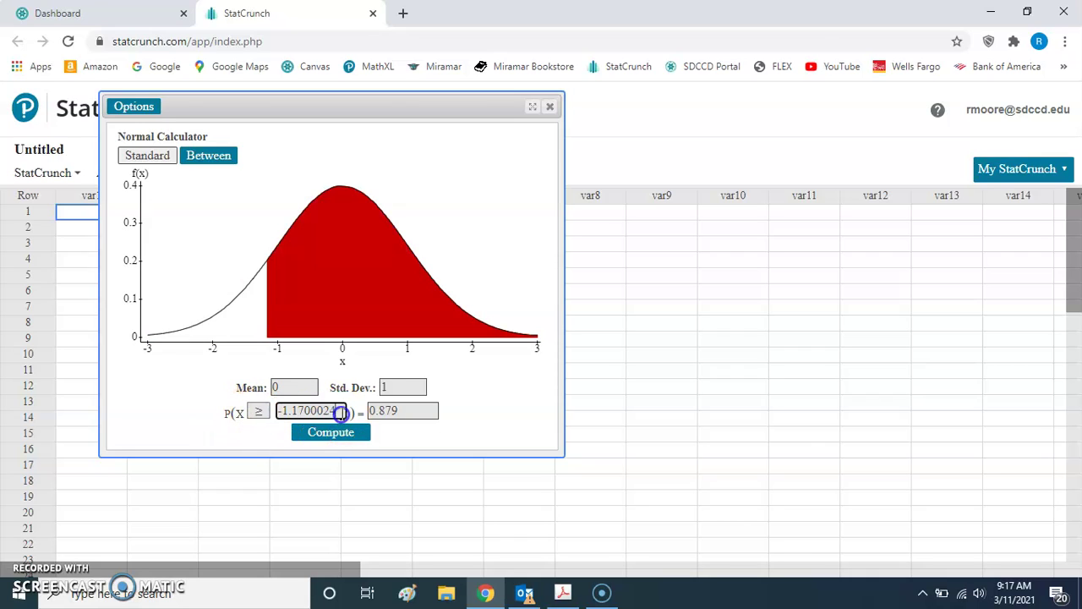
key("BackSpace")
key("BackSpace")
key("BackSpace")
key("BackSpace")
key("BackSpace")
key("BackSpace")
key("BackSpace")
key("BackSpace")
key("BackSpace")
key("BackSpace")
left_click(375, 411)
type("0.1")
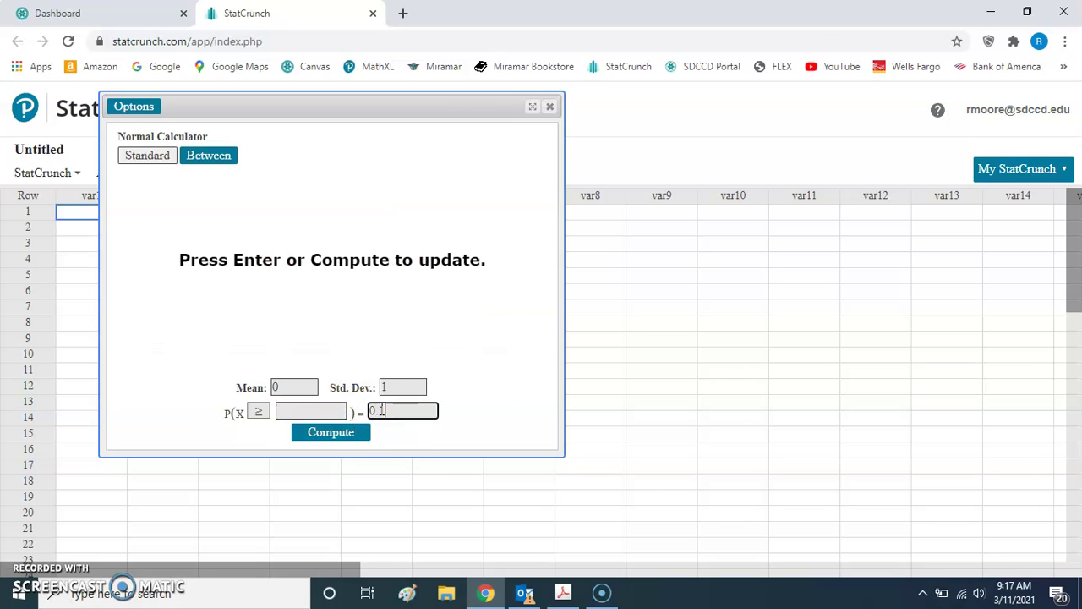
key("Return")
left_click(498, 410)
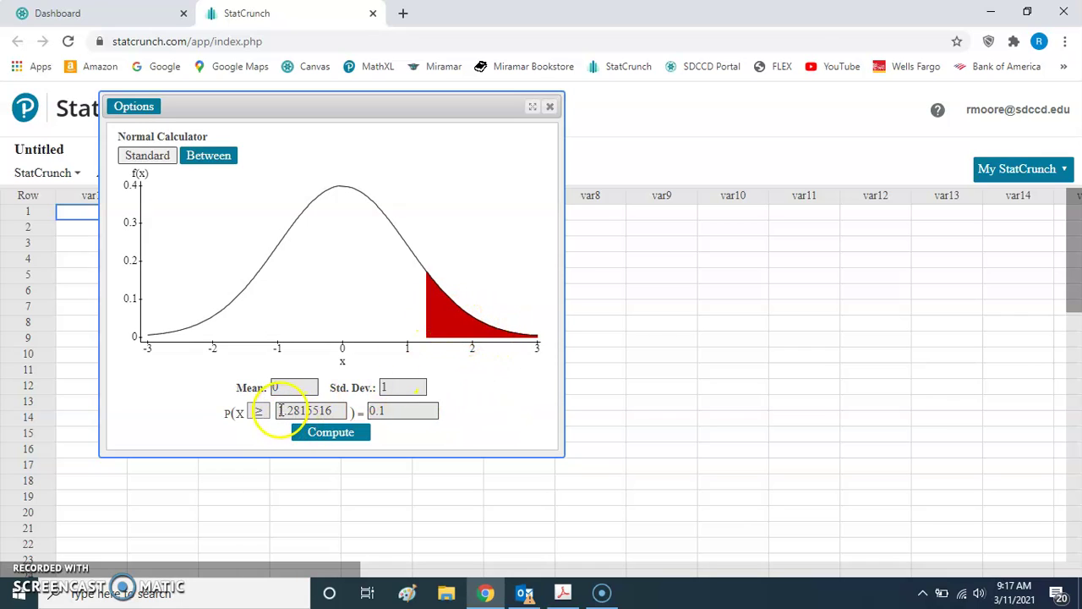
left_click_drag(280, 414, 355, 412)
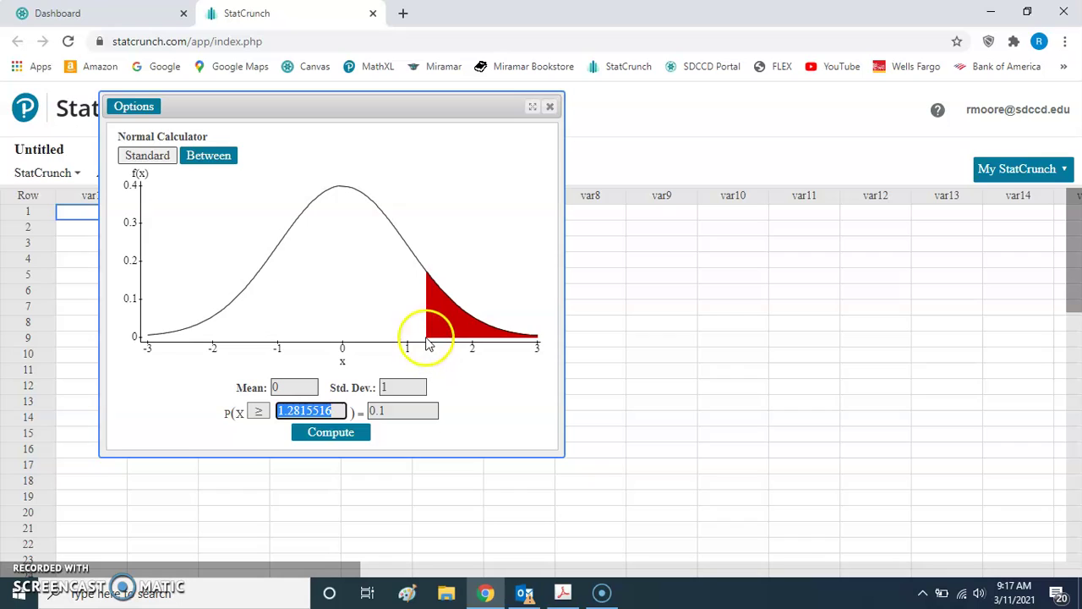
left_click(280, 430)
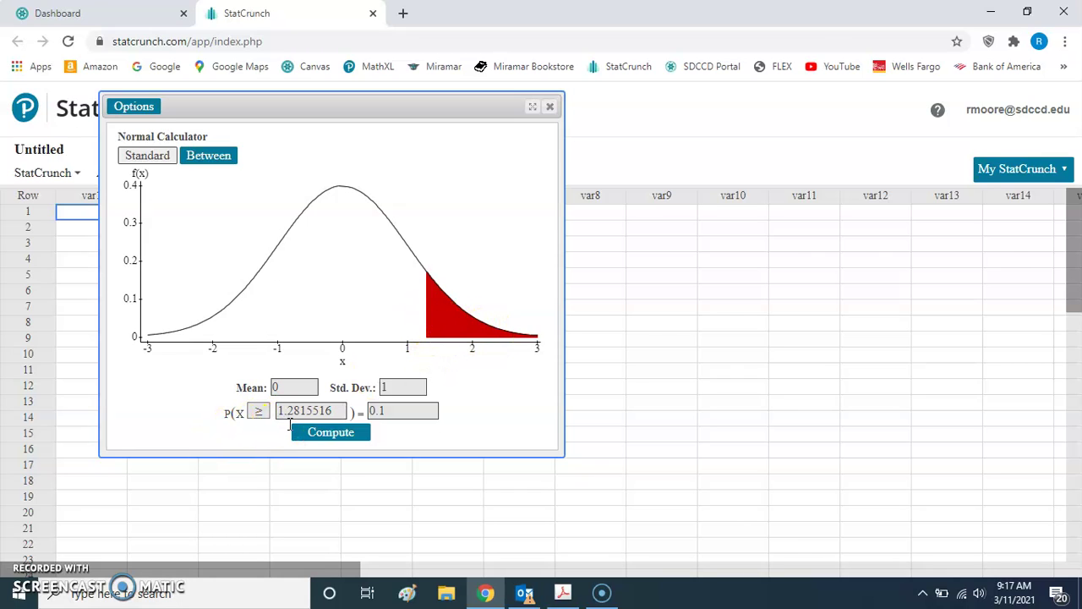
left_click(281, 432)
Read Practice 9 part b in the lecture PDF and return to the StatCrunch Normal calculator
left_click(562, 592)
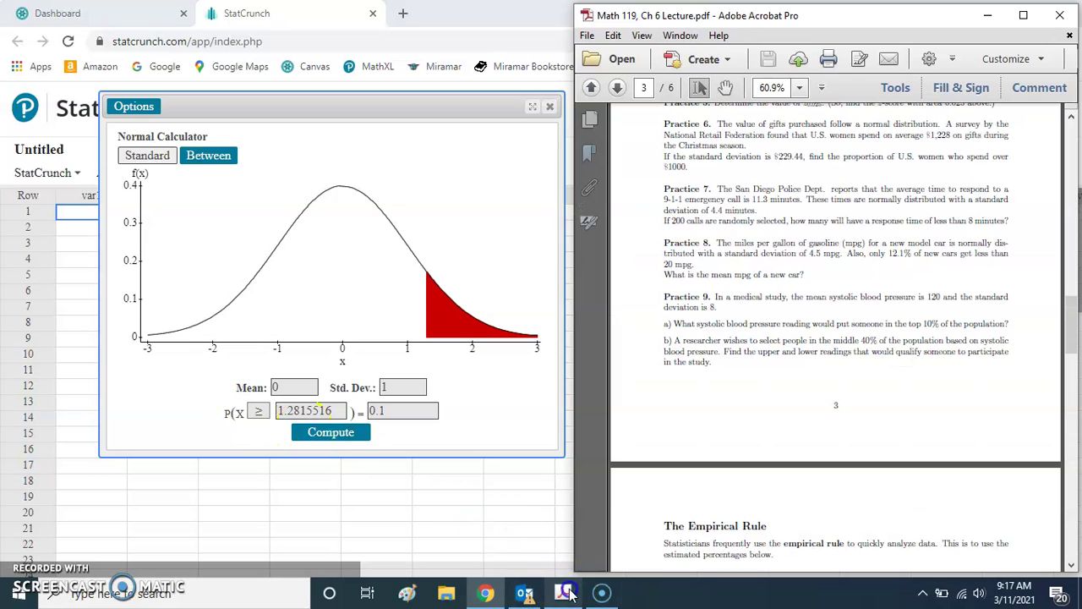
left_click(645, 415)
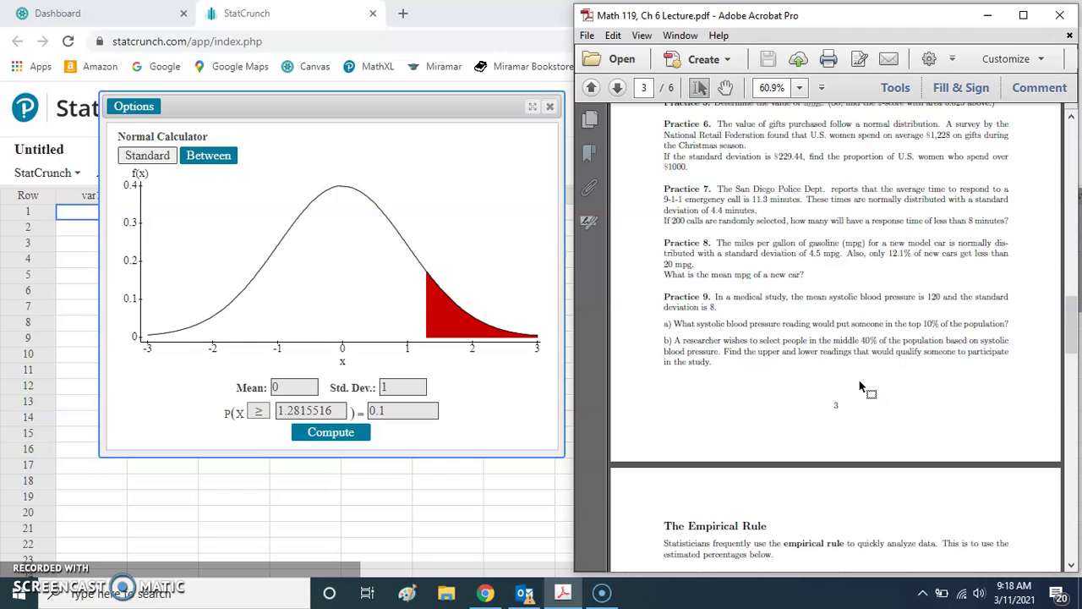
left_click(282, 161)
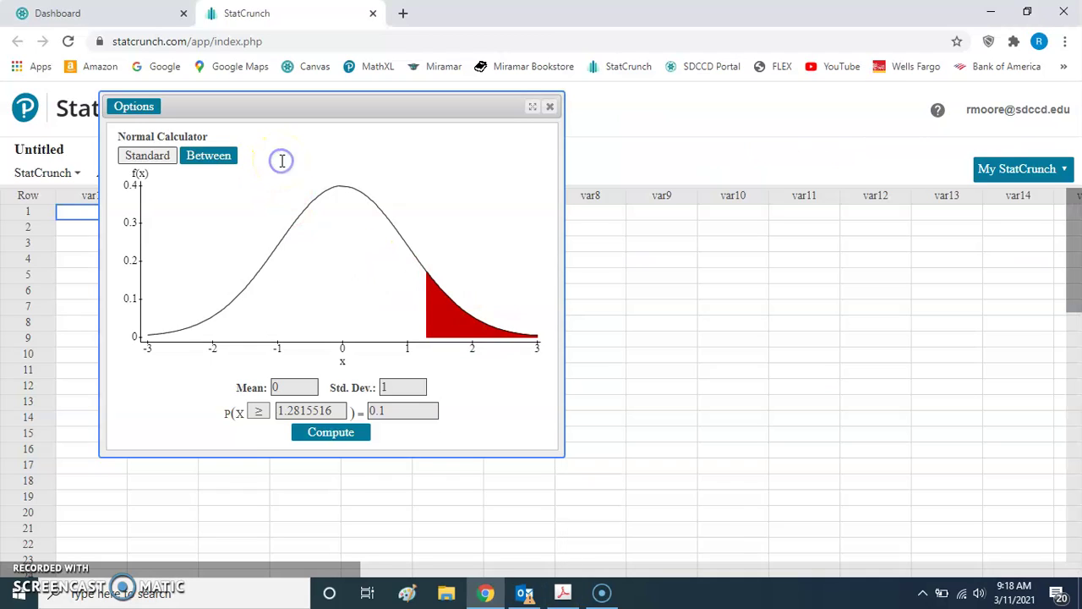
Switch the Normal calculator to Between mode and clear both the lower and upper X bounds
left_click(201, 159)
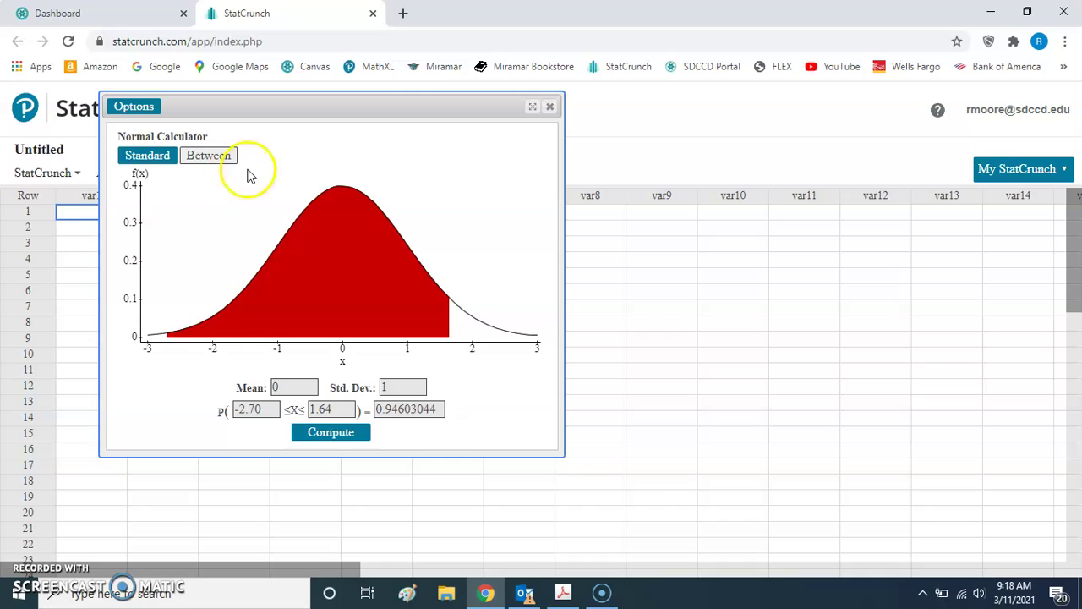
left_click(264, 408)
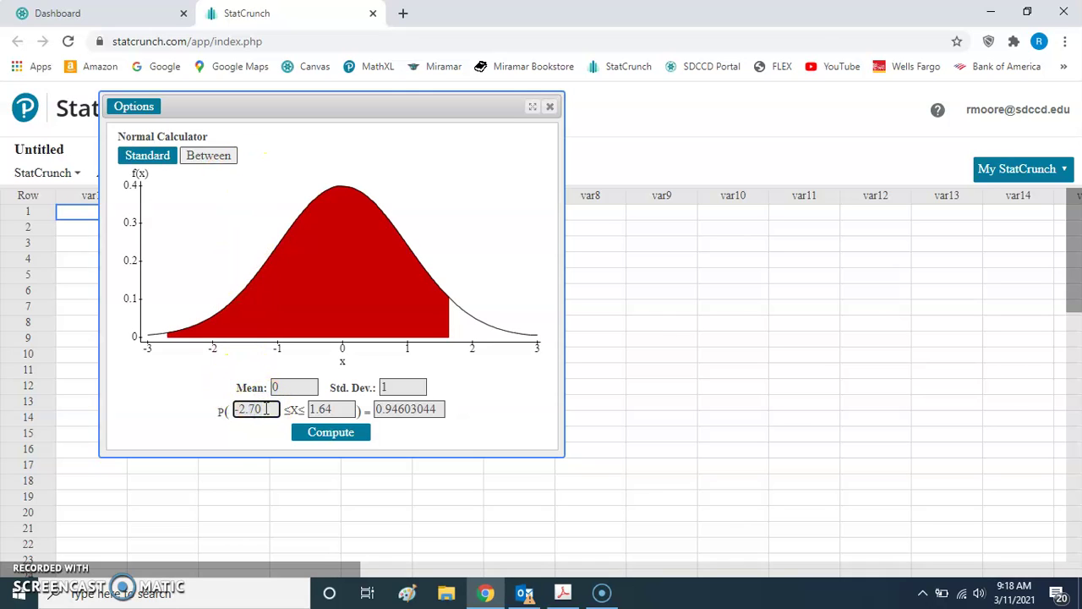
key("BackSpace")
key("BackSpace")
key("BackSpace")
key("BackSpace")
key("BackSpace")
left_click(337, 407)
key("BackSpace")
key("BackSpace")
key("BackSpace")
key("BackSpace")
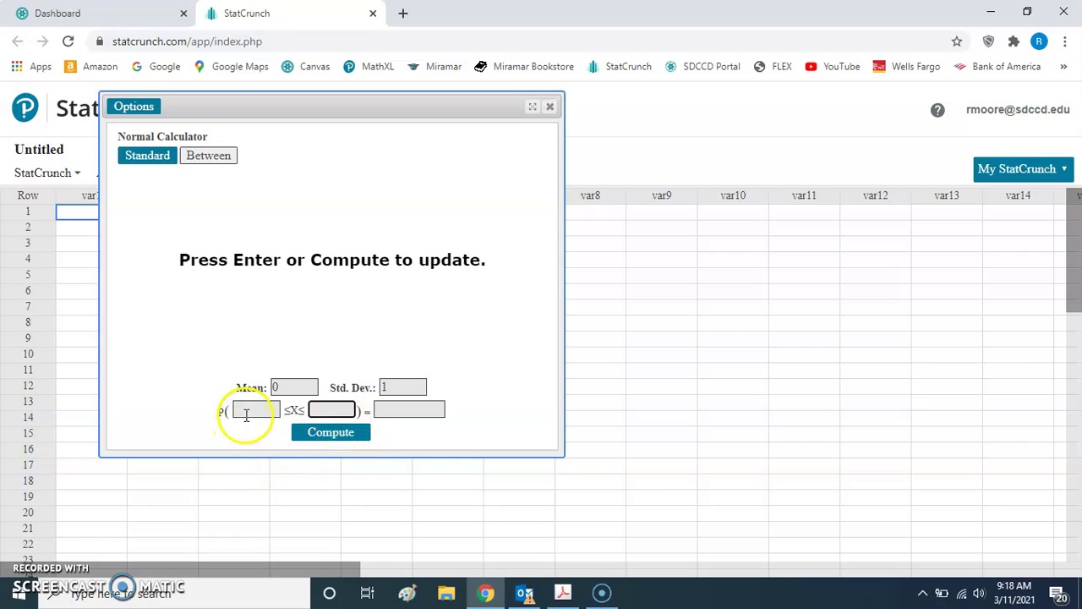
Set the between probability to 0.40 and compute the two z-scores that bound this central area
left_click(402, 409)
type("0.4")
type("0")
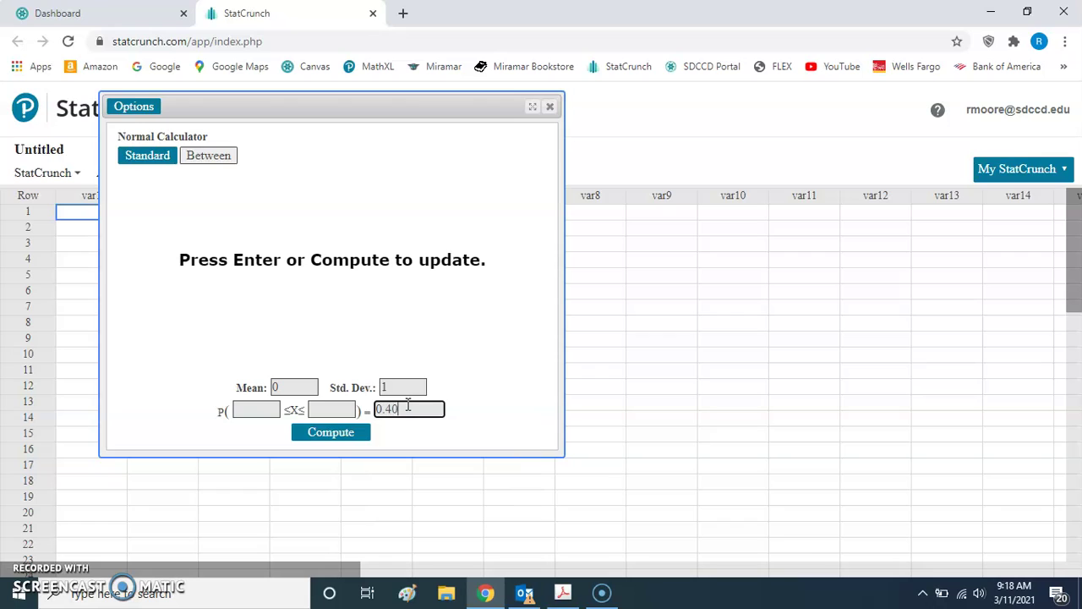
left_click(334, 437)
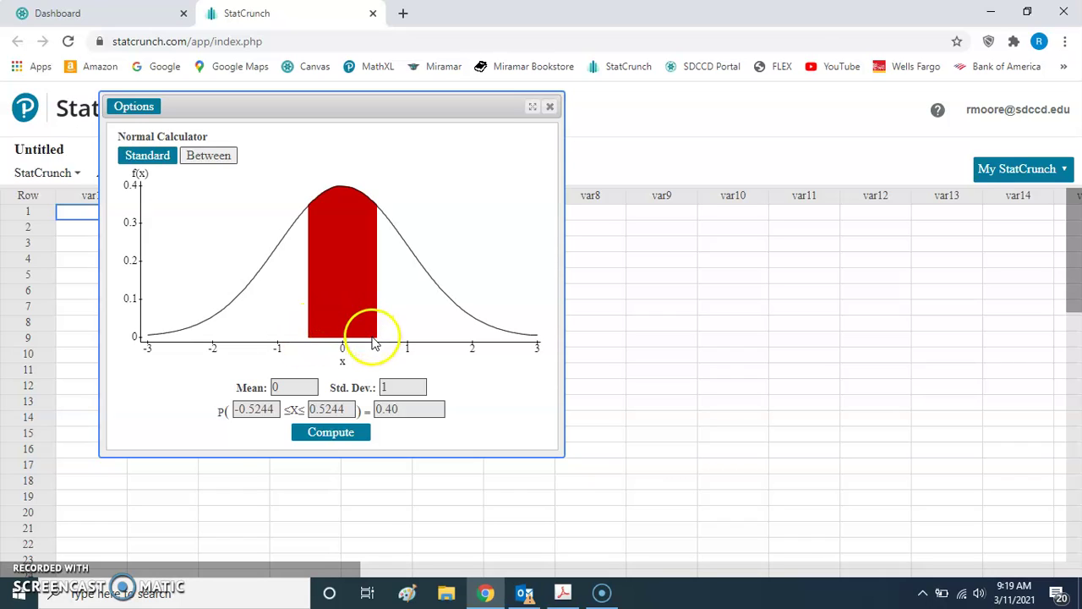
Highlight the computed lower and upper z-scores to review the bounds of the middle area
left_click(254, 421)
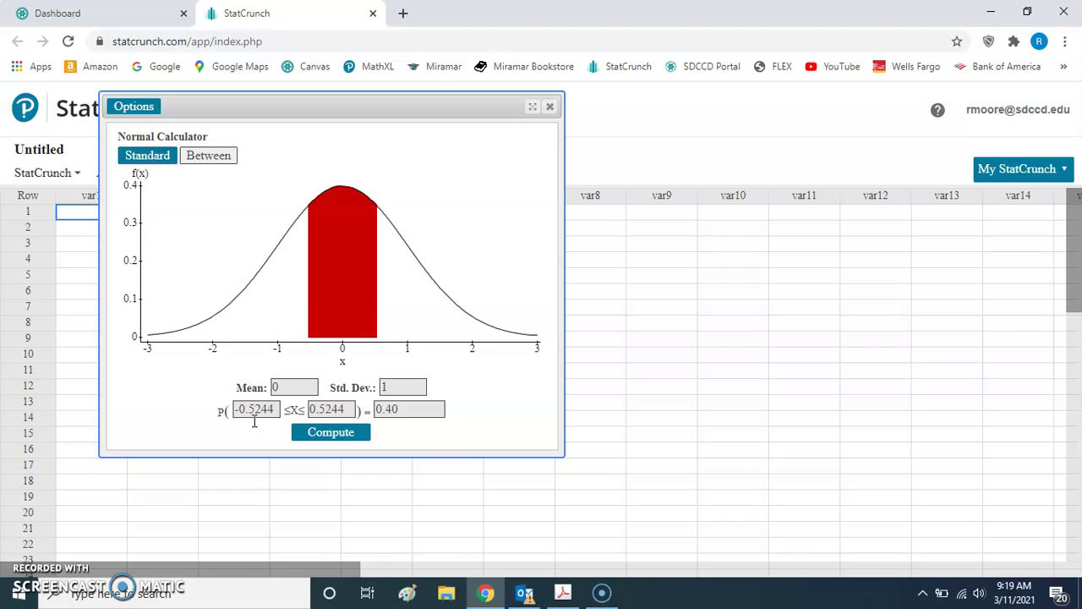
left_click_drag(274, 413, 231, 414)
left_click_drag(350, 411, 300, 410)
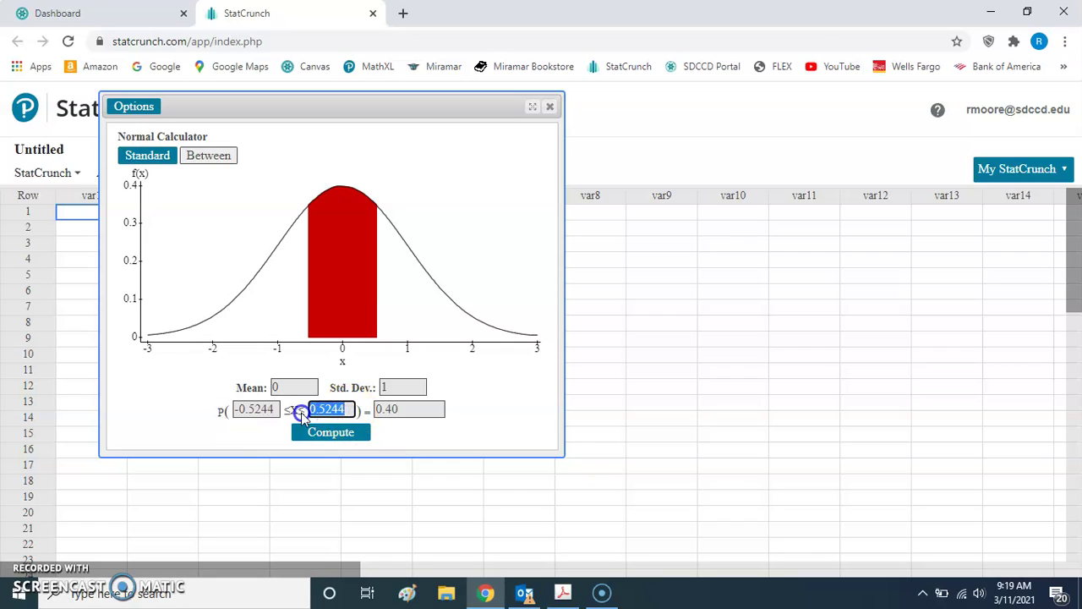
left_click(261, 431)
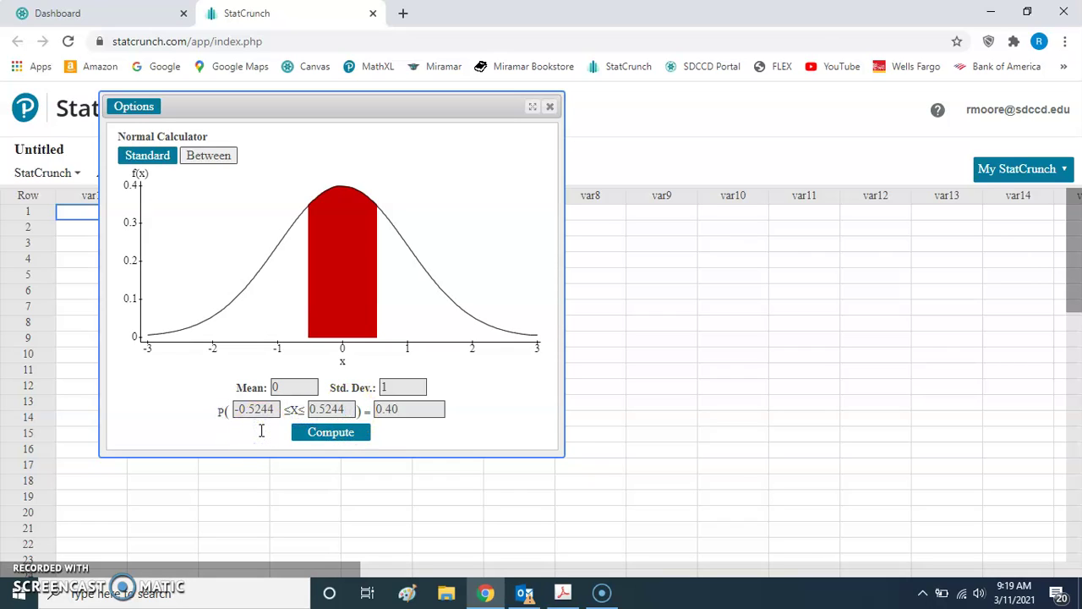
left_click_drag(252, 414, 339, 415)
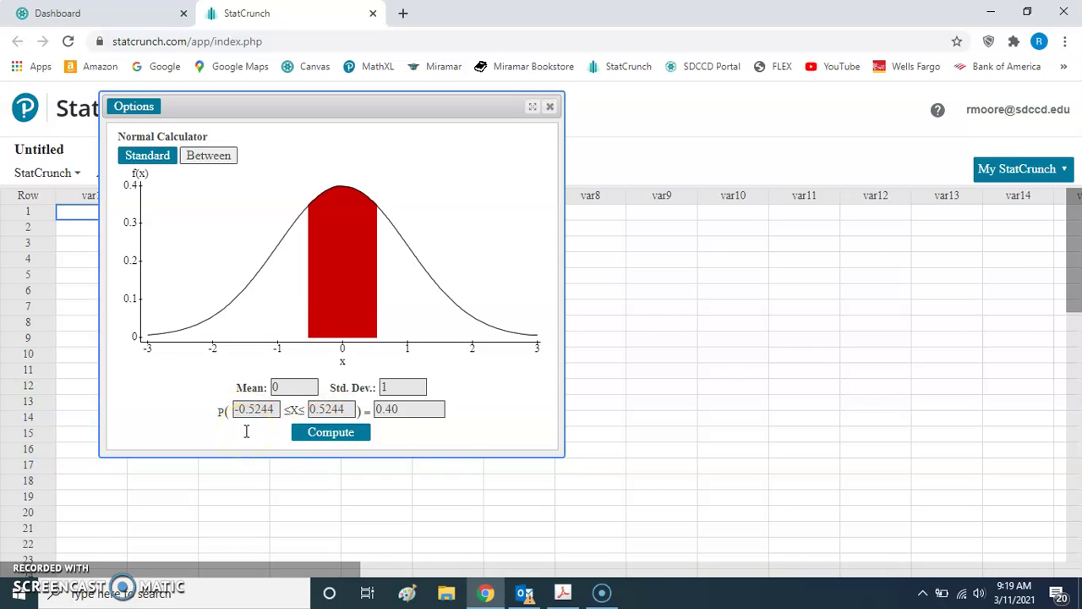